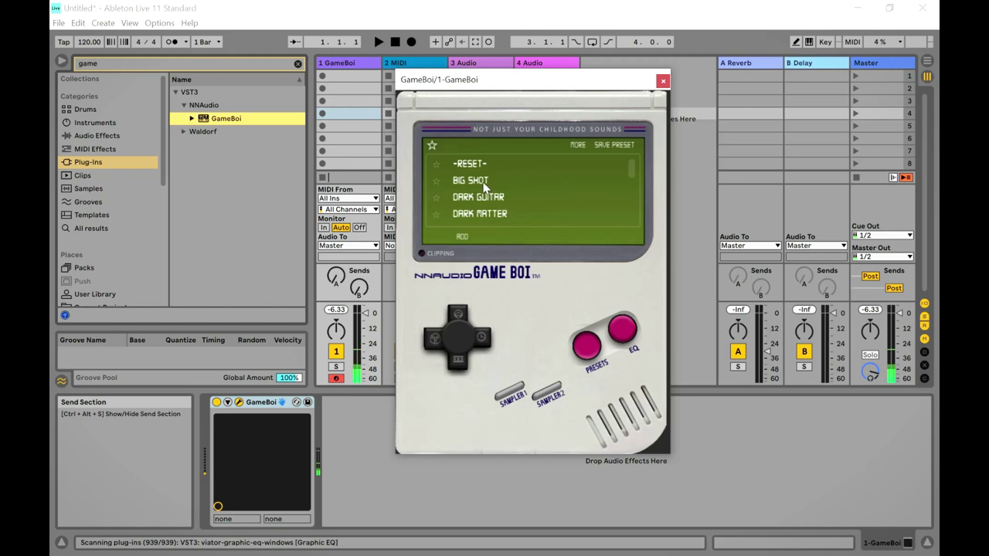
- Audition the GameBoi presets Big Shot, Dark Guitar and Dark Matter
{"action": "left_click", "coordinate": [484, 184]}
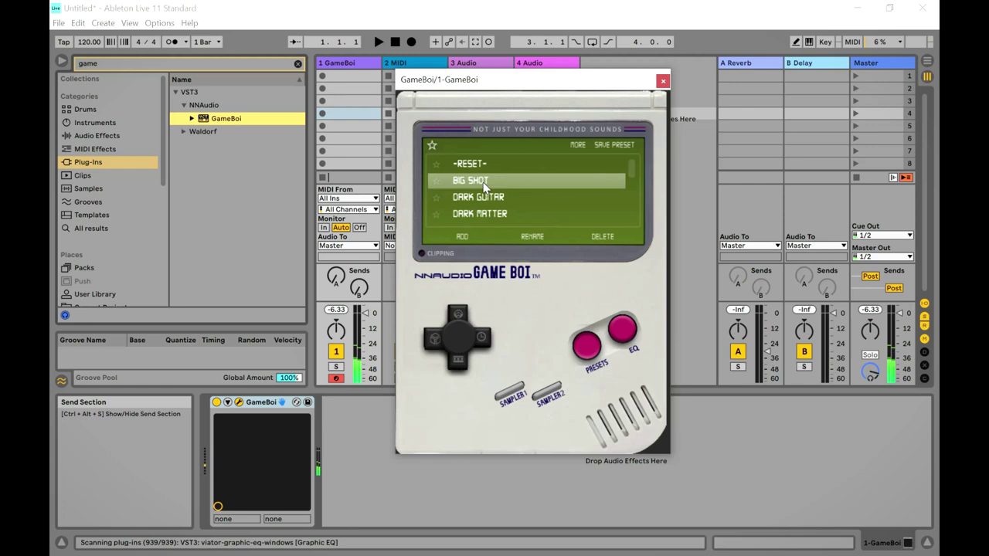
{"action": "left_click", "coordinate": [482, 198]}
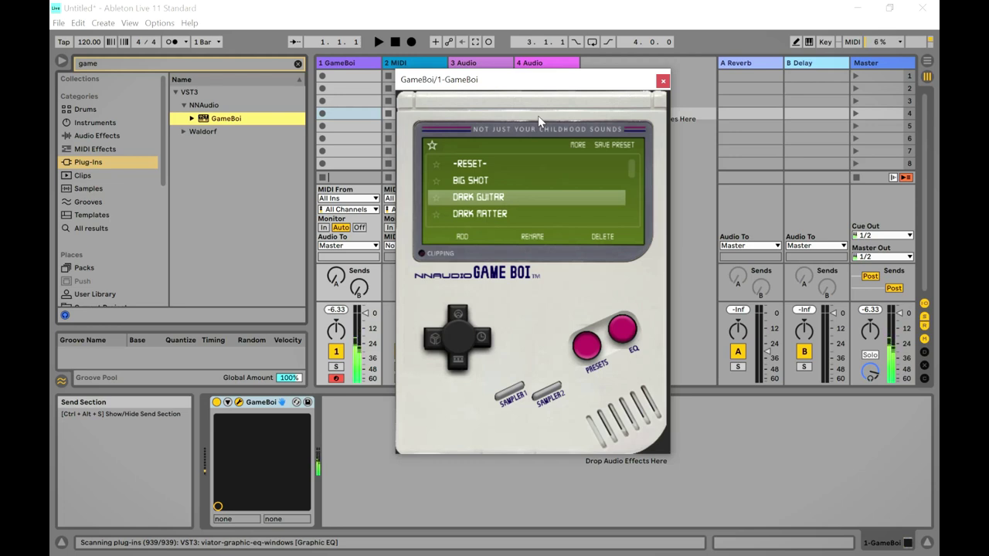
{"action": "left_click", "coordinate": [490, 217]}
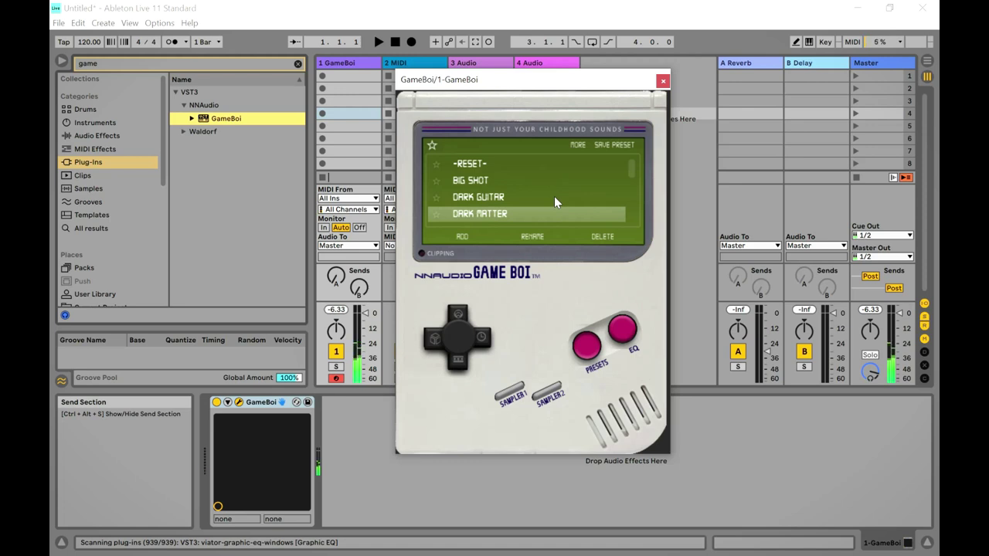
- Audition the GameBoi presets Dead Silent, Diddy Kong and Dirty Bass
{"action": "scroll", "coordinate": [554, 203], "scroll_direction": "down", "scroll_amount": 1}
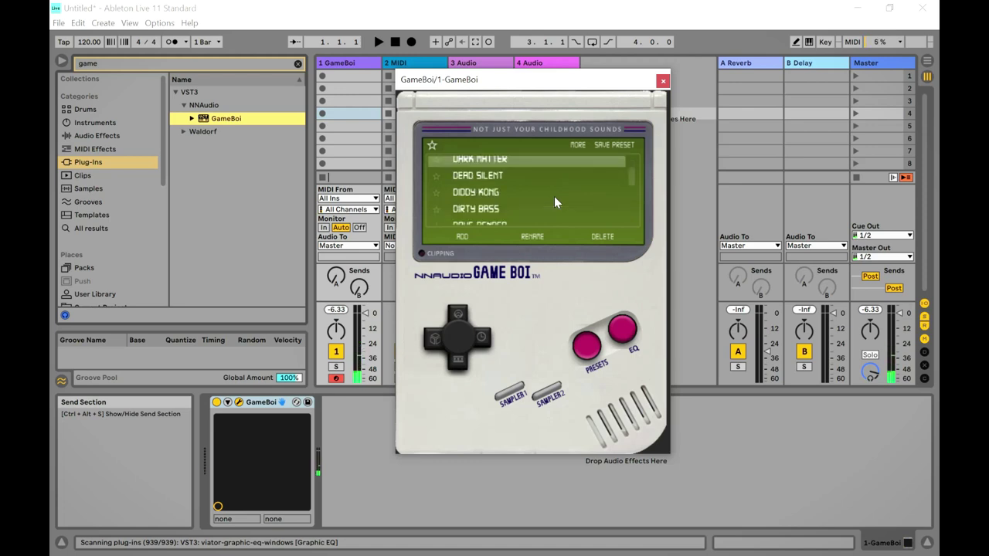
{"action": "left_click", "coordinate": [503, 175]}
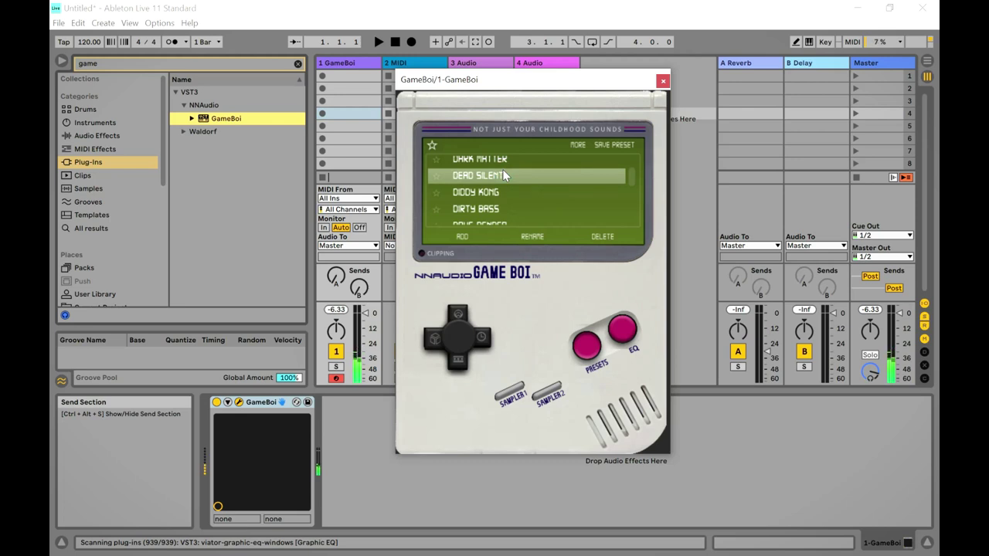
{"action": "left_click", "coordinate": [493, 193]}
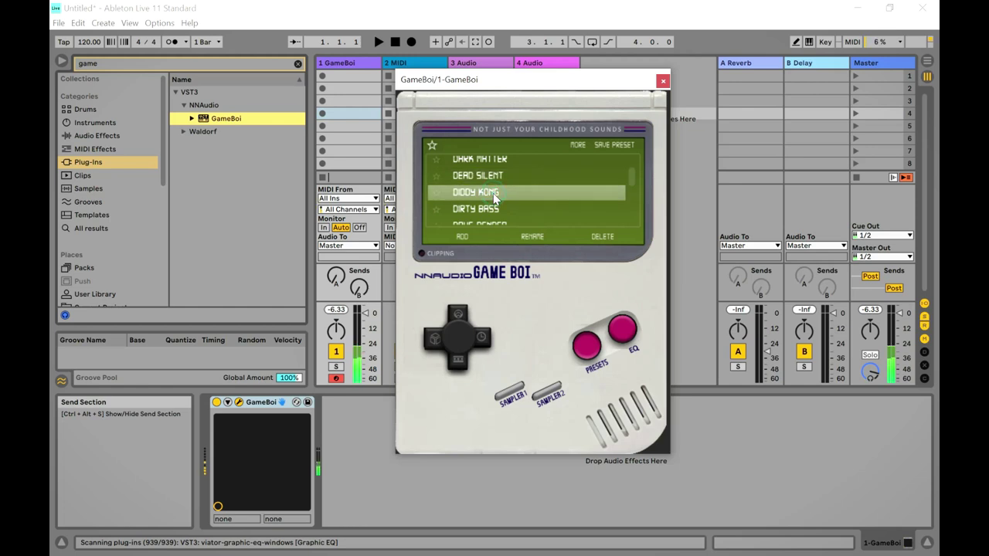
{"action": "scroll", "coordinate": [493, 193], "scroll_direction": "down", "scroll_amount": 2}
{"action": "scroll", "coordinate": [493, 193], "scroll_direction": "up", "scroll_amount": 2}
{"action": "left_click", "coordinate": [493, 210]}
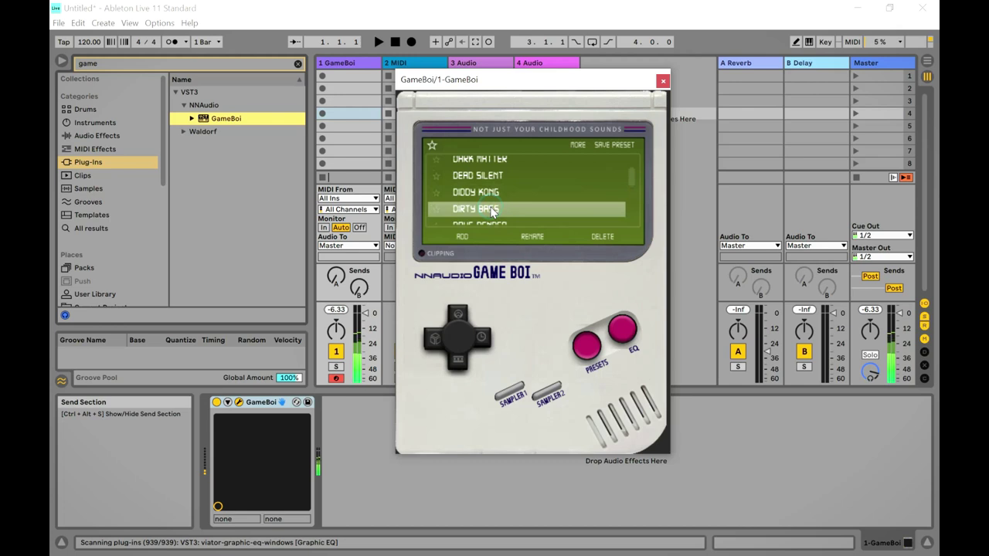
- Audition the GameBoi presets Drug Bender, Eagle Monks and Grunts
{"action": "scroll", "coordinate": [492, 207], "scroll_direction": "down", "scroll_amount": 2}
{"action": "left_click", "coordinate": [493, 170]}
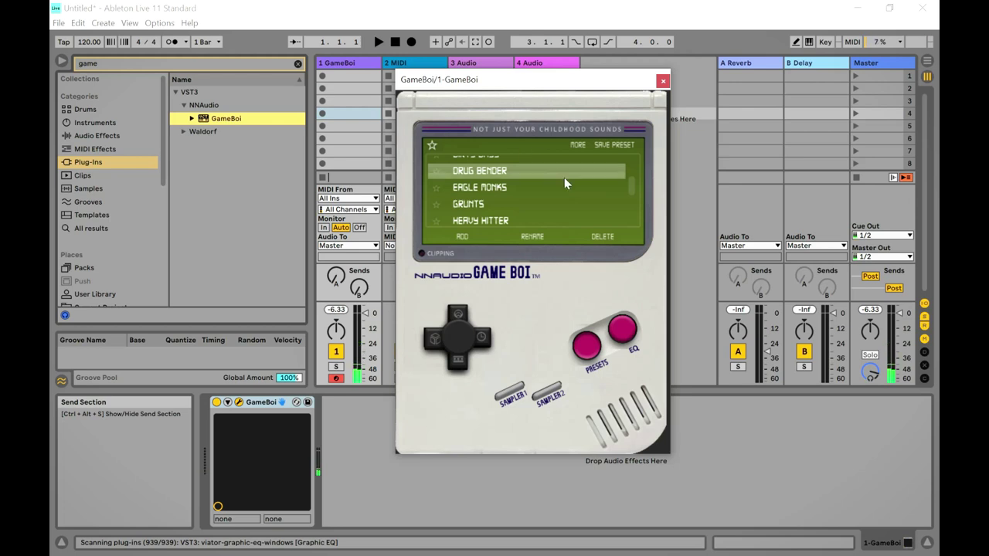
{"action": "left_click", "coordinate": [464, 192]}
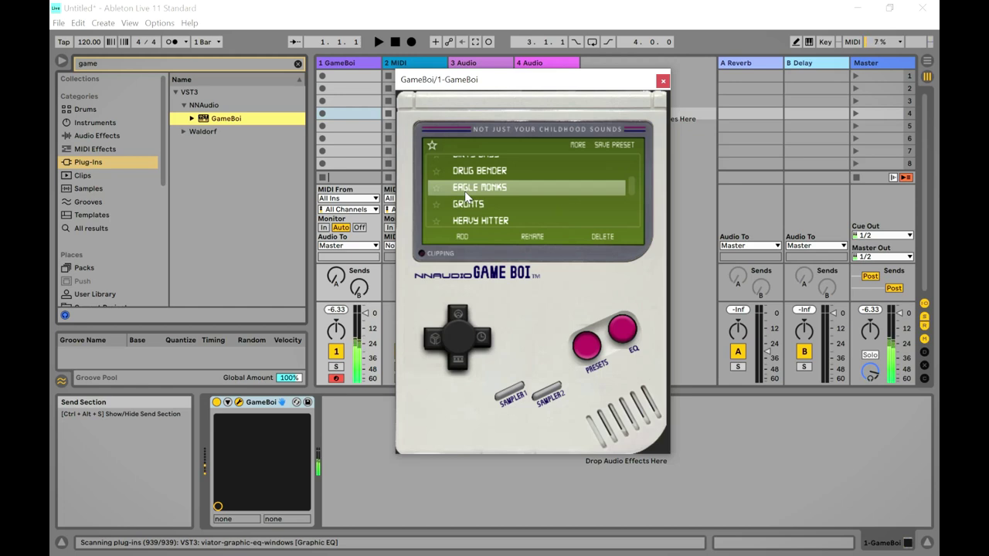
{"action": "left_click", "coordinate": [509, 210]}
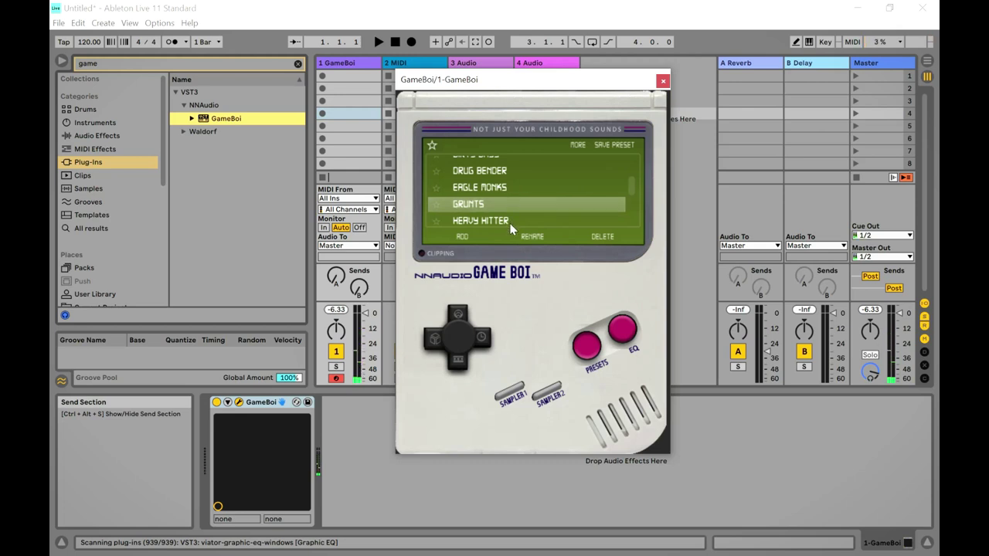
- Load the Big Shot preset in GameBoi and close the plug-in window
{"action": "scroll", "coordinate": [517, 210], "scroll_direction": "down", "scroll_amount": 5}
{"action": "scroll", "coordinate": [522, 214], "scroll_direction": "down", "scroll_amount": 2}
{"action": "scroll", "coordinate": [517, 207], "scroll_direction": "up", "scroll_amount": 10}
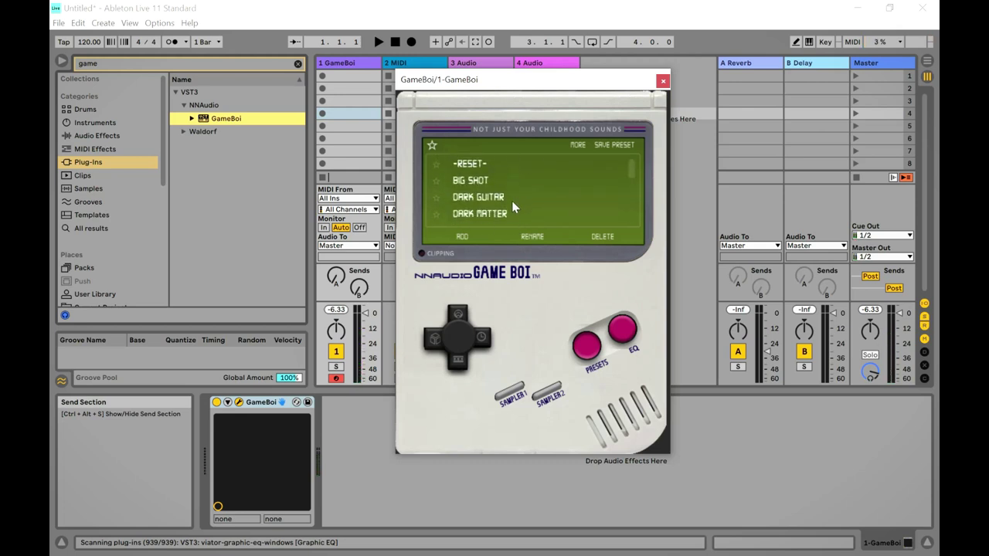
{"action": "left_click", "coordinate": [488, 180]}
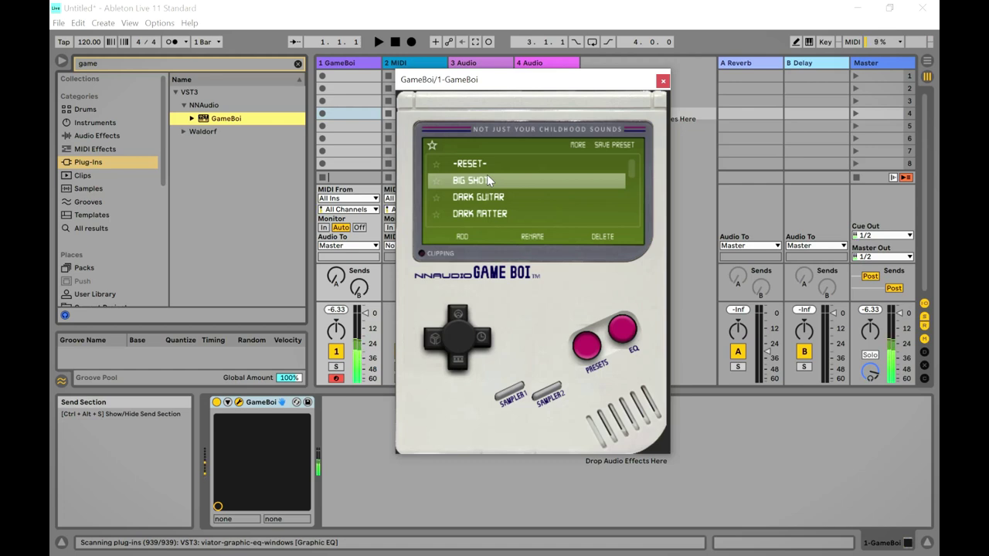
{"action": "left_click", "coordinate": [663, 80]}
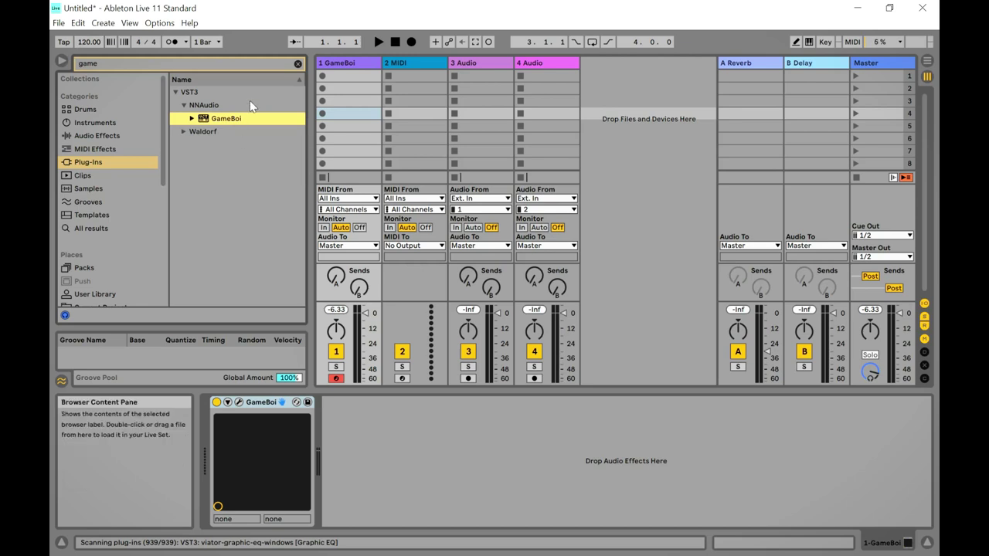
- Set the project tempo to 114 BPM and turn on the metronome
{"action": "left_click", "coordinate": [87, 43]}
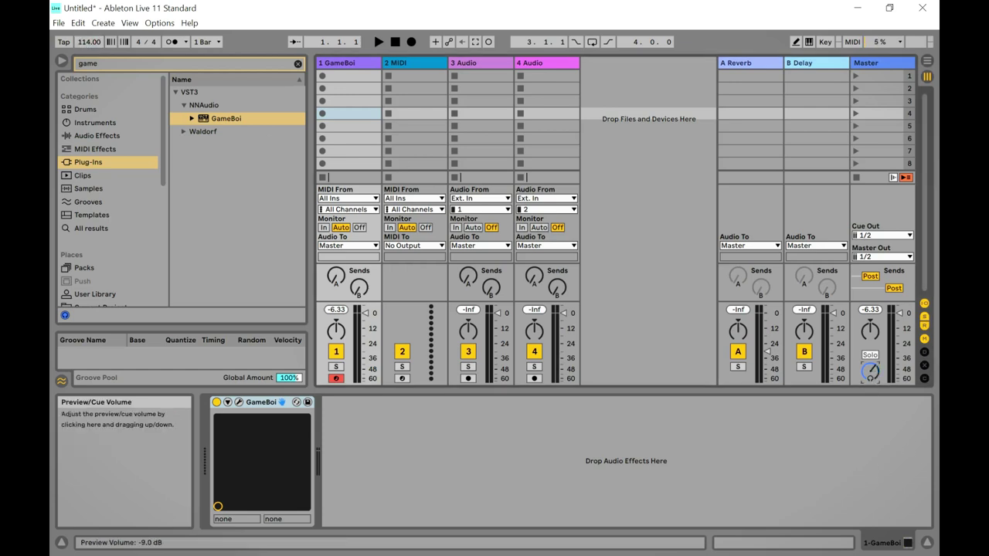
{"action": "left_click", "coordinate": [167, 44]}
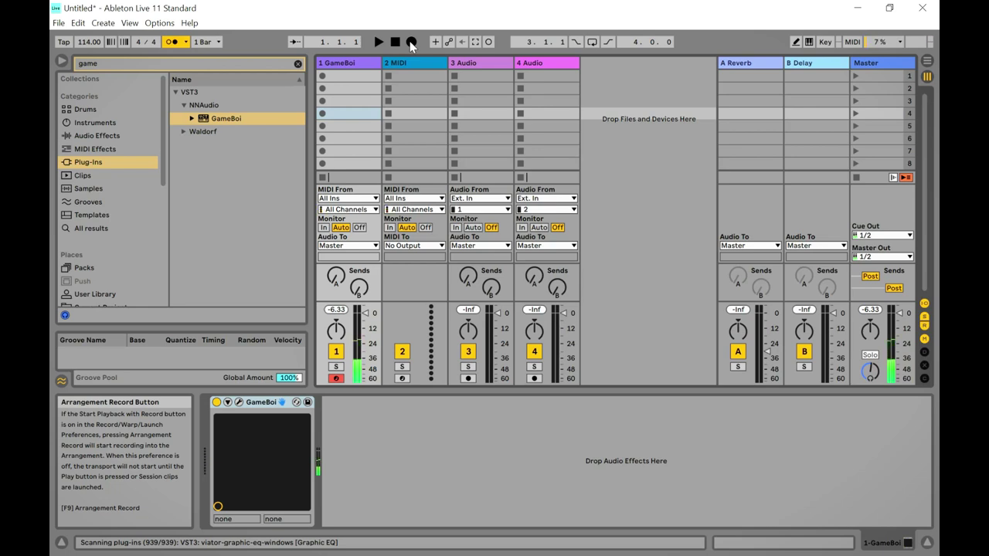
- Record a chord progression of about four and a half bars on the GameBoi track into the arrangement
{"action": "left_click", "coordinate": [411, 44]}
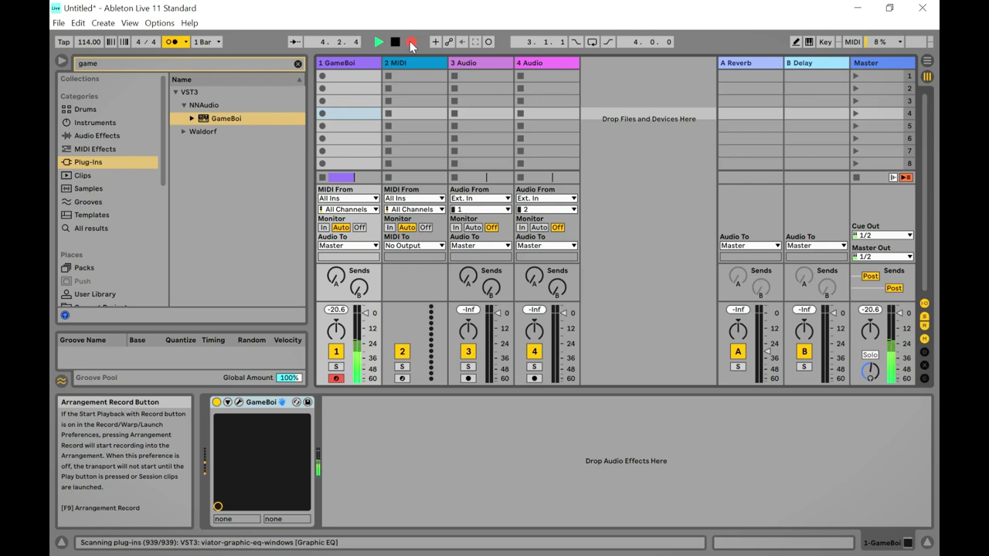
{"action": "key", "text": "space"}
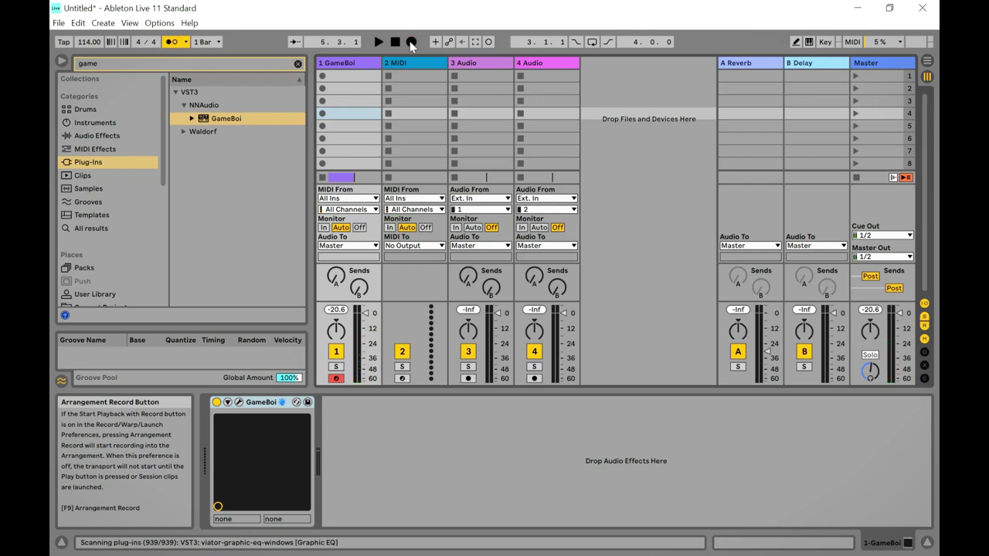
- Show the recorded GameBoi clip in the Arrangement View and play it back with the metronome off
{"action": "key", "text": "Tab"}
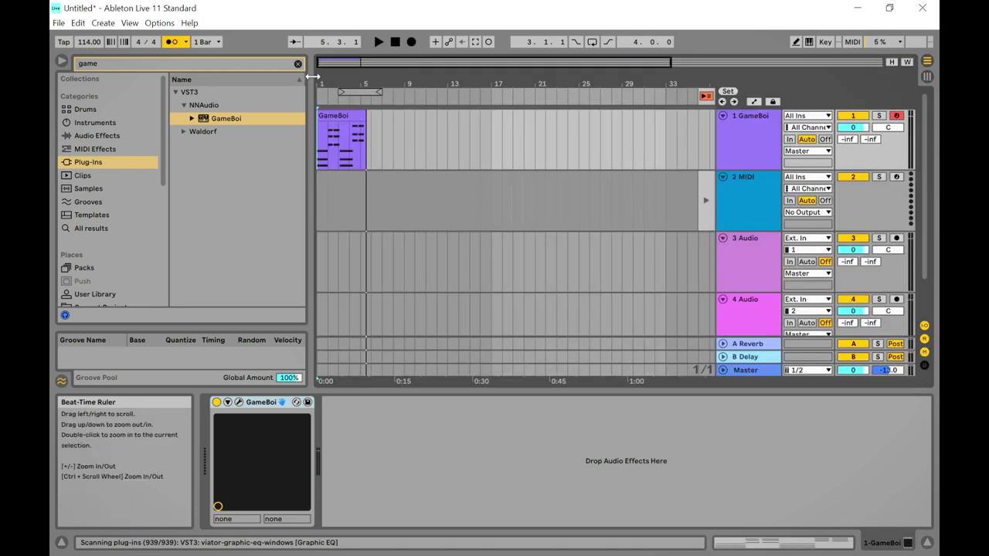
{"action": "left_click_drag", "start_coordinate": [323, 61], "coordinate": [304, 96]}
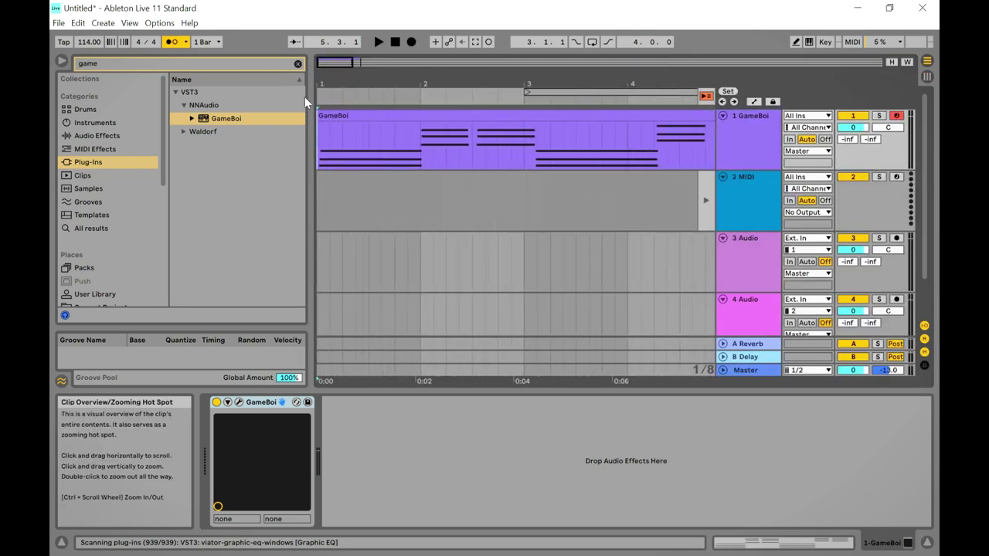
{"action": "left_click", "coordinate": [381, 124]}
{"action": "key", "text": "space"}
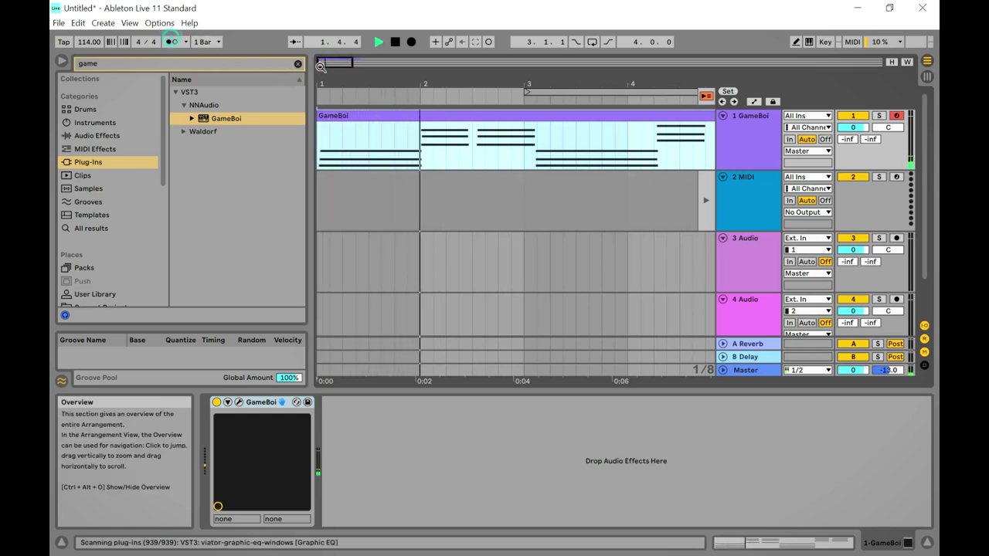
- Open the GameBoi clip's notes and shorten the second chord in bar 2 so it ends at the start of bar 3
{"action": "left_click_drag", "start_coordinate": [334, 63], "coordinate": [349, 60]}
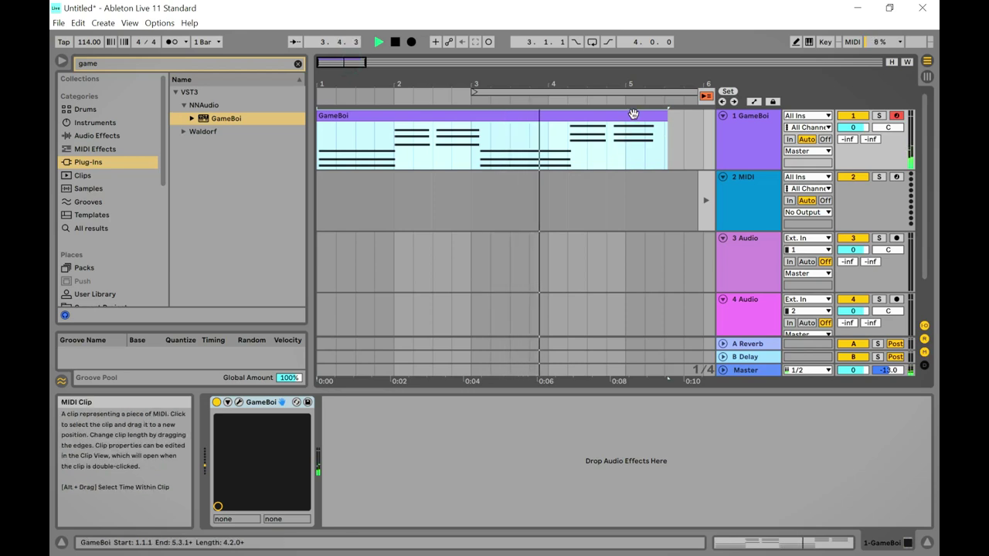
{"action": "double_click", "coordinate": [635, 116]}
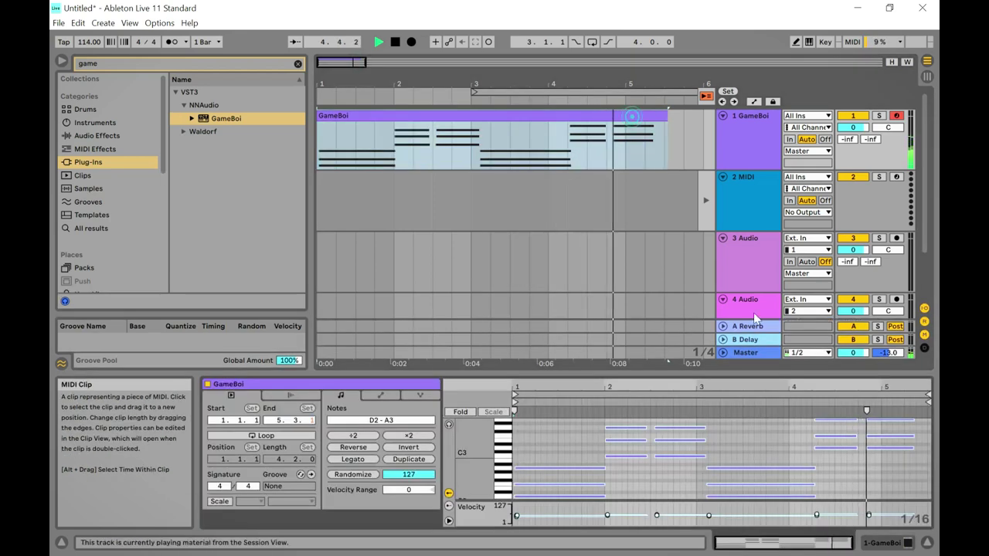
{"action": "left_click_drag", "start_coordinate": [738, 424], "coordinate": [697, 429]}
{"action": "left_click", "coordinate": [713, 433]}
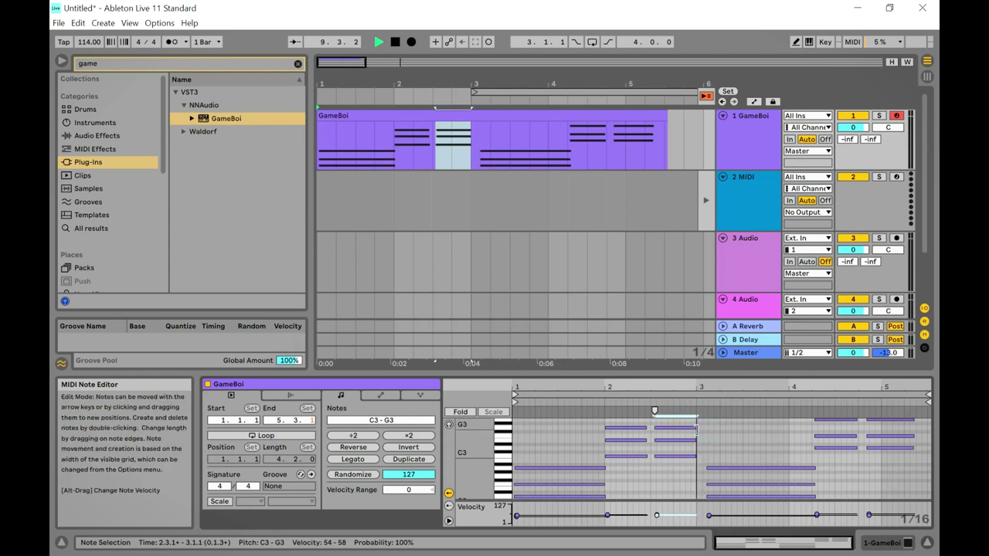
- Move the long low chord to the start of bar 3 and the last two chords back to the start of bar 4
{"action": "left_click_drag", "start_coordinate": [773, 436], "coordinate": [718, 501]}
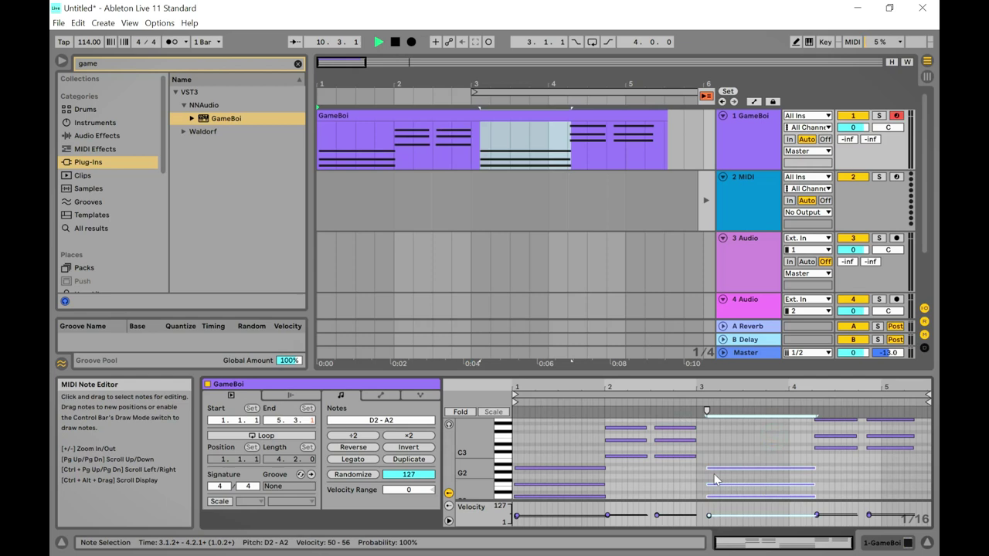
{"action": "left_click_drag", "start_coordinate": [710, 468], "coordinate": [699, 468]}
{"action": "left_click_drag", "start_coordinate": [812, 461], "coordinate": [910, 412]}
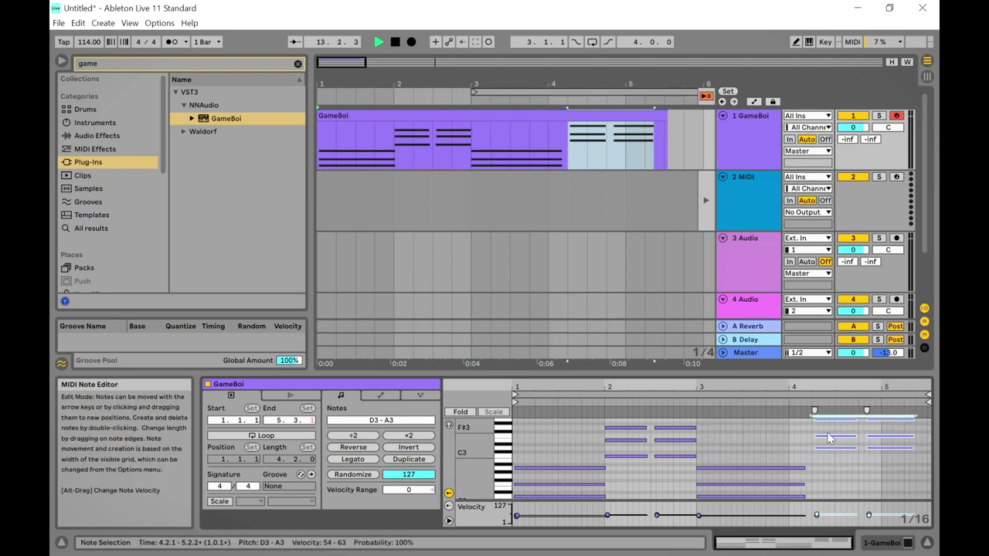
{"action": "left_click_drag", "start_coordinate": [817, 444], "coordinate": [931, 413]}
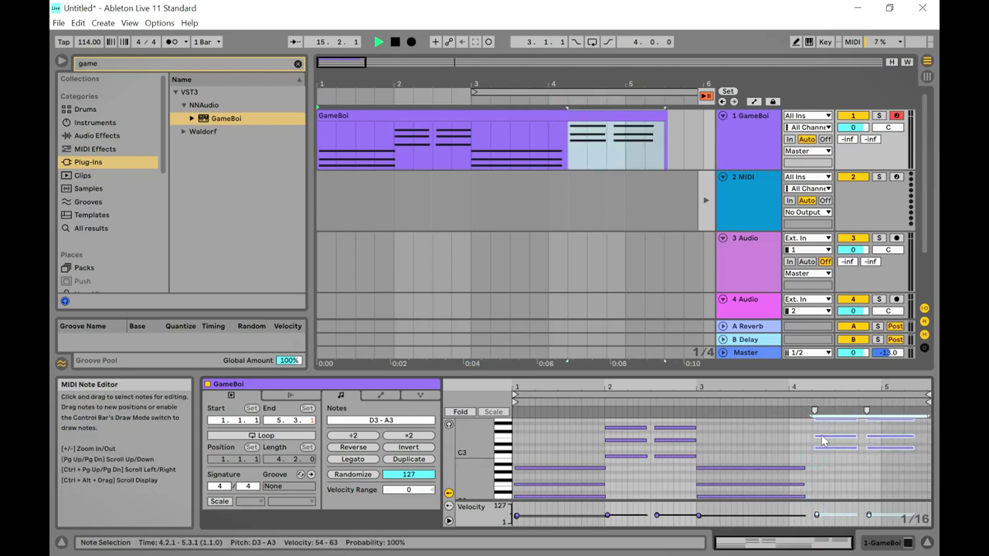
{"action": "left_click_drag", "start_coordinate": [823, 447], "coordinate": [799, 448]}
- Shorten the bar 3 chord so it ends at the start of bar 4, and stop playback
{"action": "left_click_drag", "start_coordinate": [698, 463], "coordinate": [828, 501]}
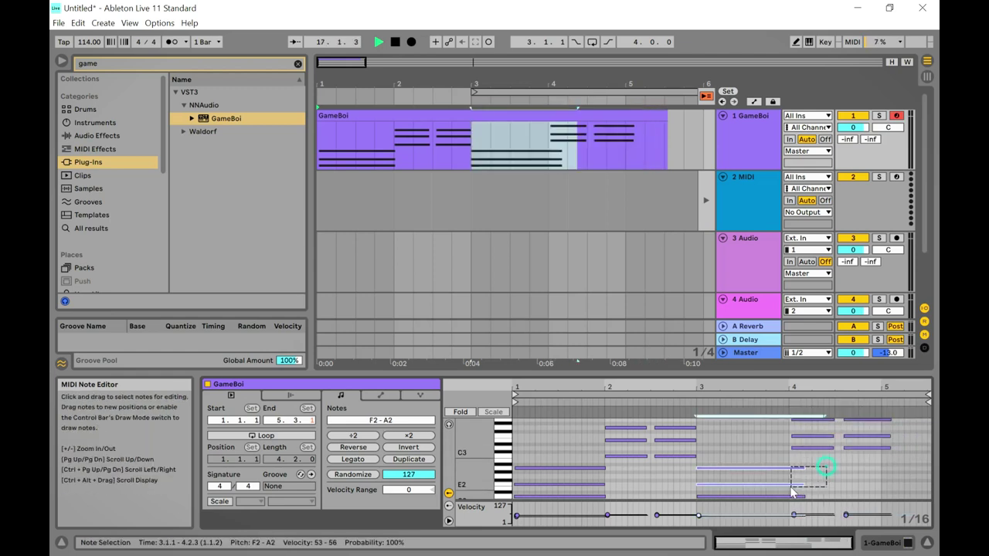
{"action": "left_click_drag", "start_coordinate": [804, 469], "coordinate": [789, 469]}
{"action": "key", "text": "space"}
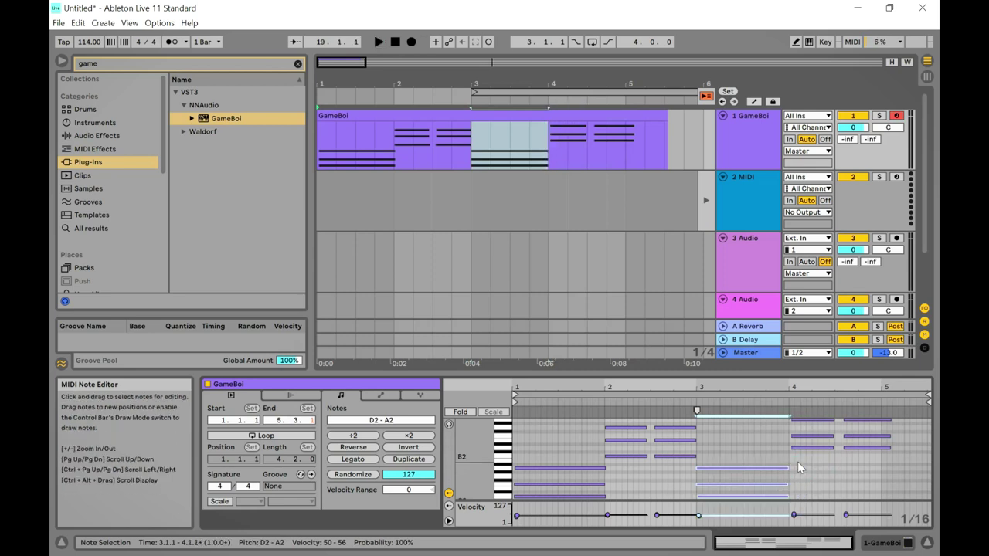
- Play the clip from the start and quantize the notes of the first chord
{"action": "key", "text": "space"}
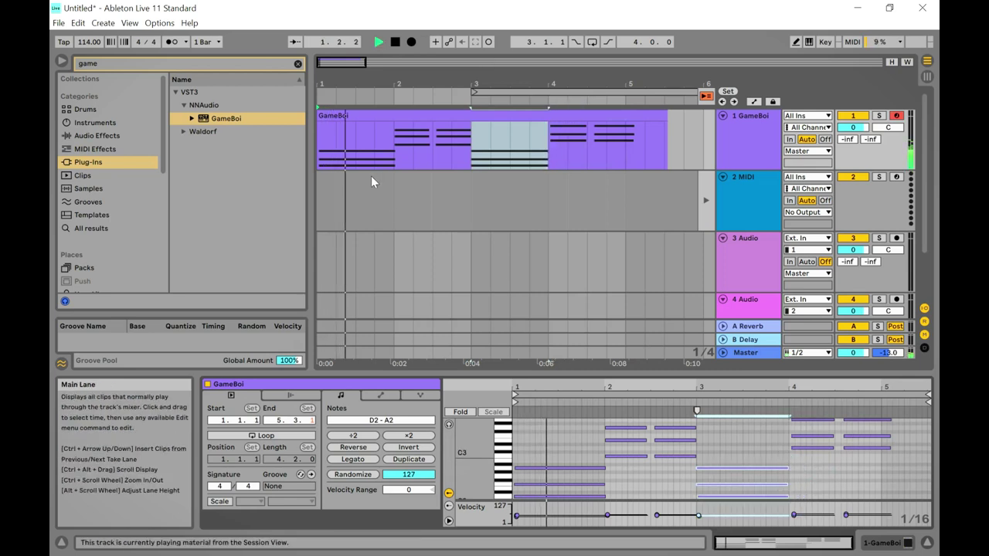
{"action": "left_click_drag", "start_coordinate": [573, 448], "coordinate": [555, 499]}
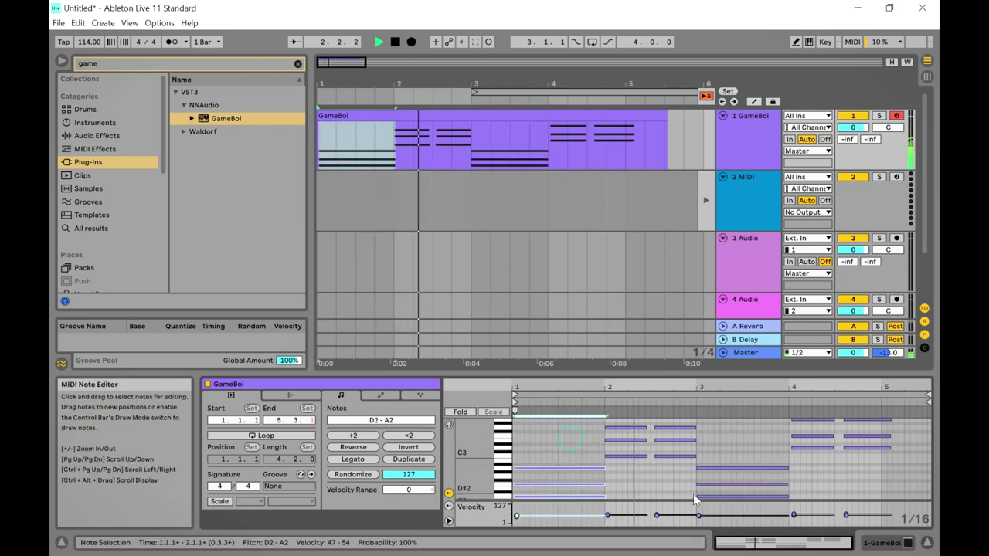
{"action": "key", "text": "ctrl+u"}
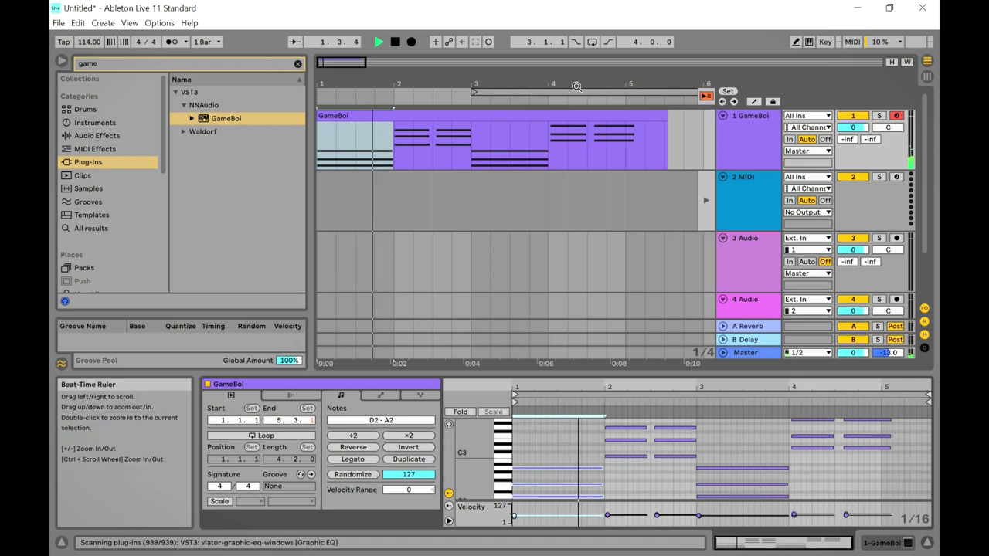
- Set the arrangement loop to start at 1.1.1 with a length of four bars, and turn looping on
{"action": "left_click_drag", "start_coordinate": [591, 91], "coordinate": [571, 90]}
{"action": "key", "text": "Left"}
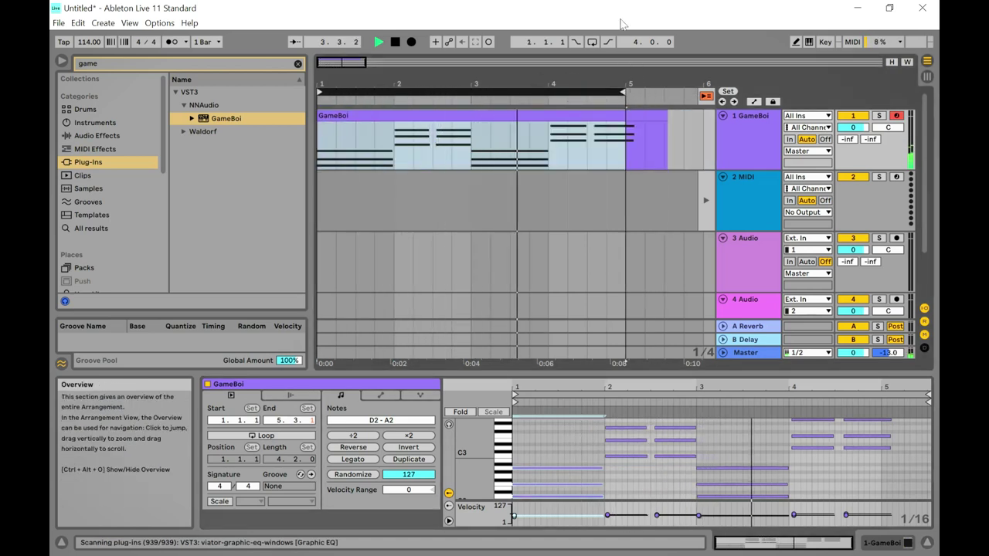
{"action": "left_click", "coordinate": [592, 42]}
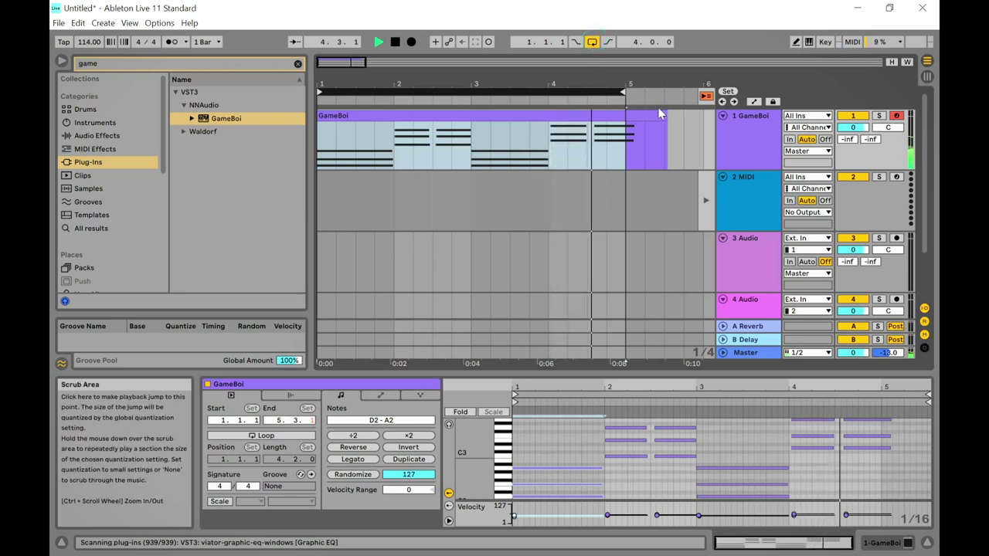
- Trim the end of the GameBoi clip to the start of bar 5 and return to the Session View
{"action": "left_click_drag", "start_coordinate": [659, 116], "coordinate": [624, 147]}
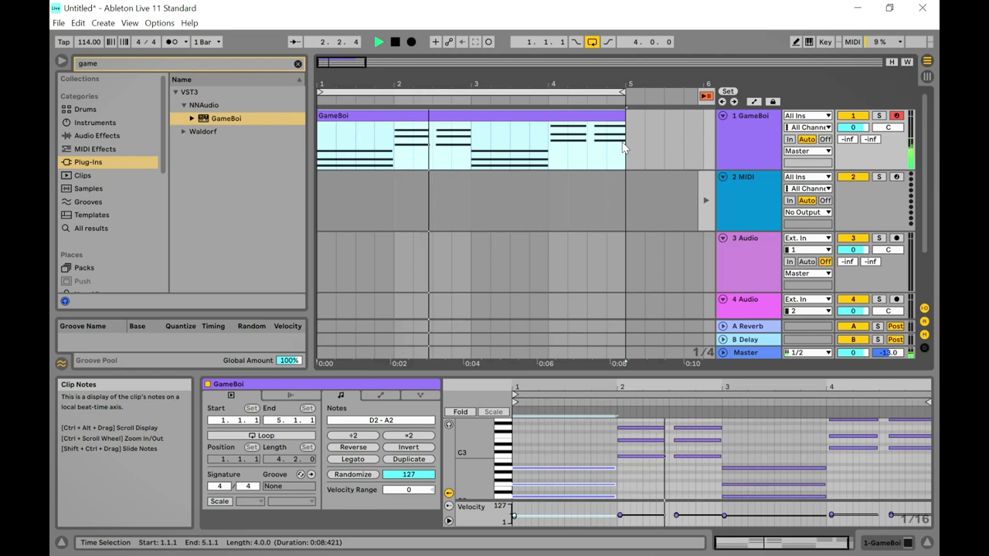
{"action": "key", "text": "Tab"}
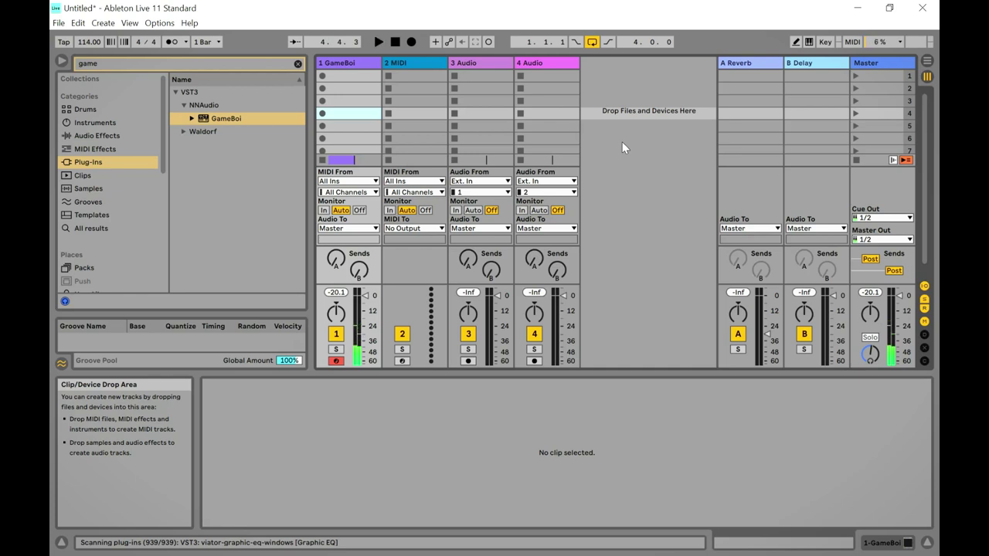
- Open the GameBoi plug-in window during looped playback and display its EQ page
{"action": "left_click", "coordinate": [349, 64]}
{"action": "left_click", "coordinate": [238, 402]}
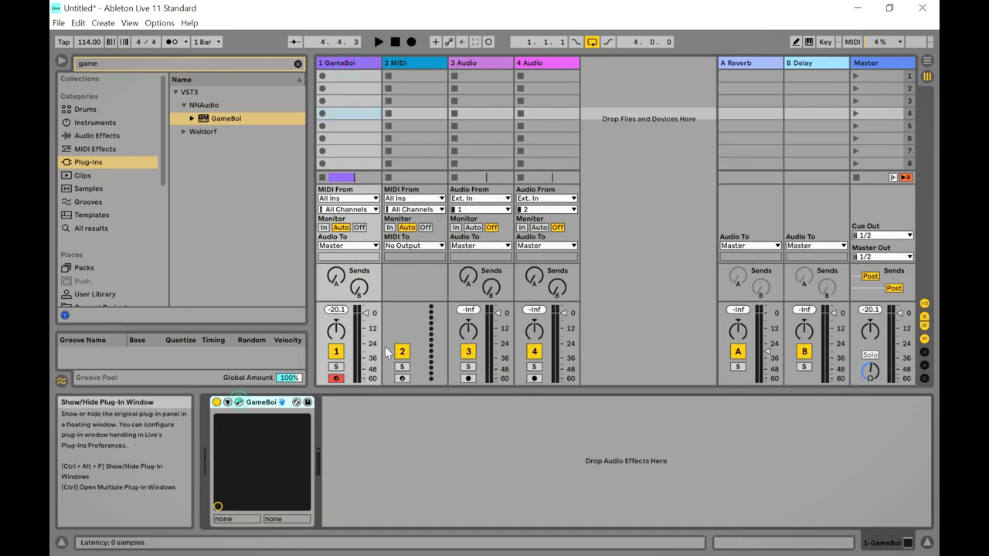
{"action": "key", "text": "space"}
{"action": "left_click_drag", "start_coordinate": [544, 83], "coordinate": [589, 90]}
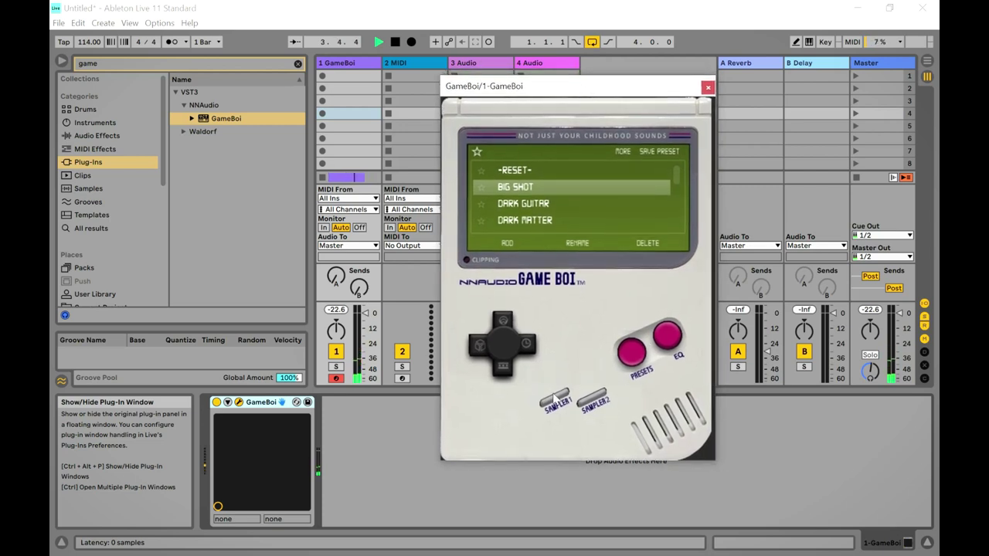
{"action": "left_click", "coordinate": [672, 344]}
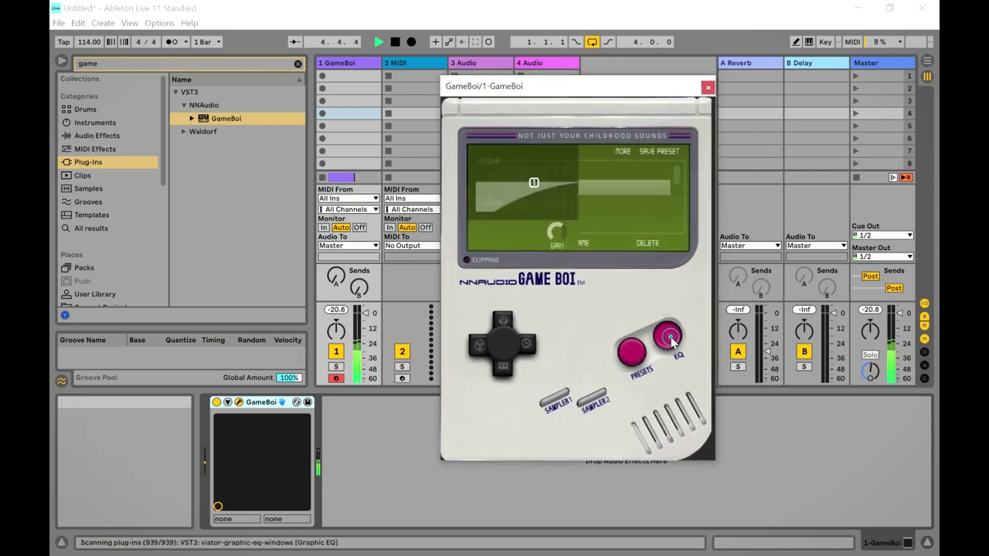
- Try an EQ curve with band 1 moved to a higher frequency and band 0 boosted
{"action": "mouse_move", "coordinate": [560, 232]}
{"action": "left_mouse_down"}
{"action": "mouse_move", "coordinate": [538, 281]}
{"action": "mouse_move", "coordinate": [563, 211]}
{"action": "mouse_move", "coordinate": [564, 239]}
{"action": "left_mouse_up"}
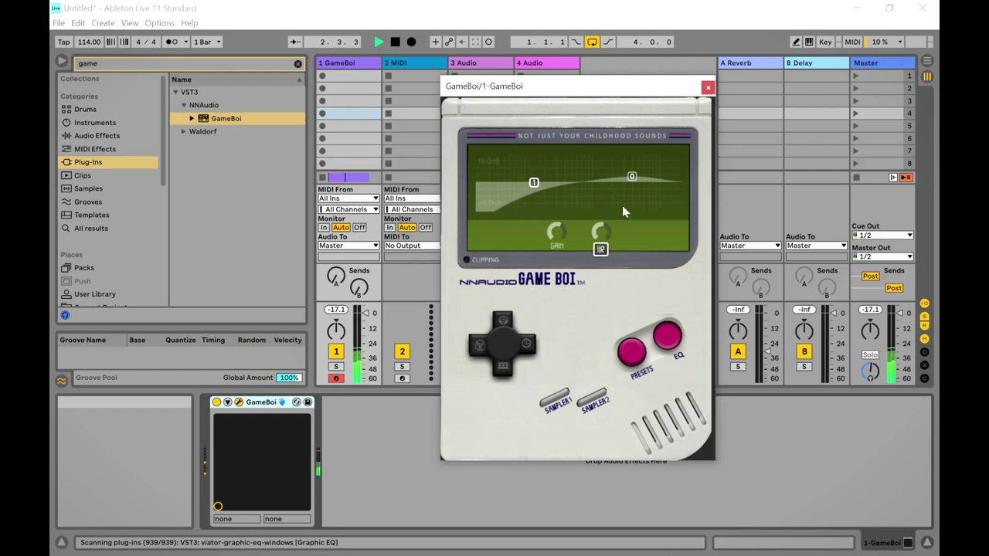
{"action": "mouse_move", "coordinate": [634, 179]}
{"action": "left_mouse_down"}
{"action": "mouse_move", "coordinate": [631, 216]}
{"action": "mouse_move", "coordinate": [637, 179]}
{"action": "left_mouse_up"}
{"action": "left_click_drag", "start_coordinate": [534, 183], "coordinate": [575, 181]}
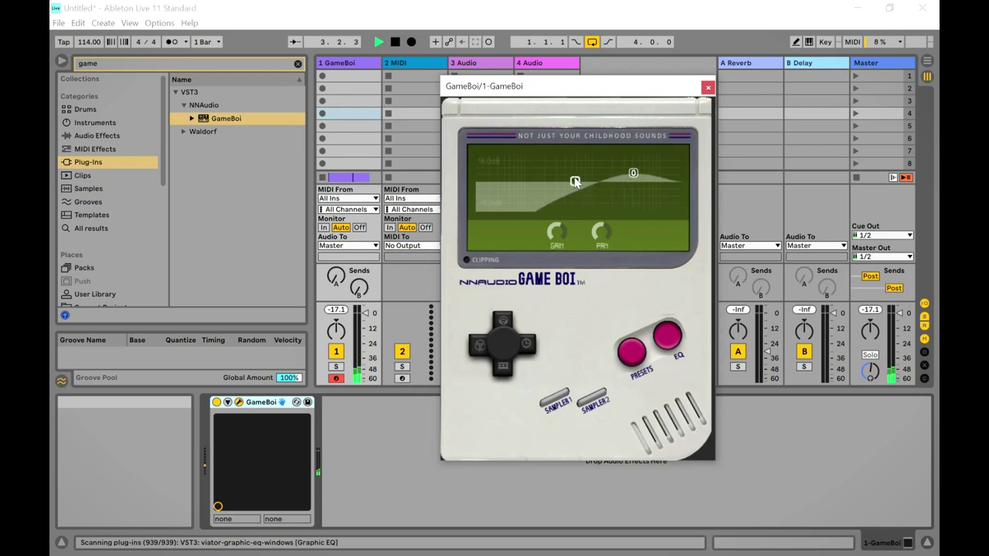
{"action": "left_click_drag", "start_coordinate": [633, 173], "coordinate": [642, 158]}
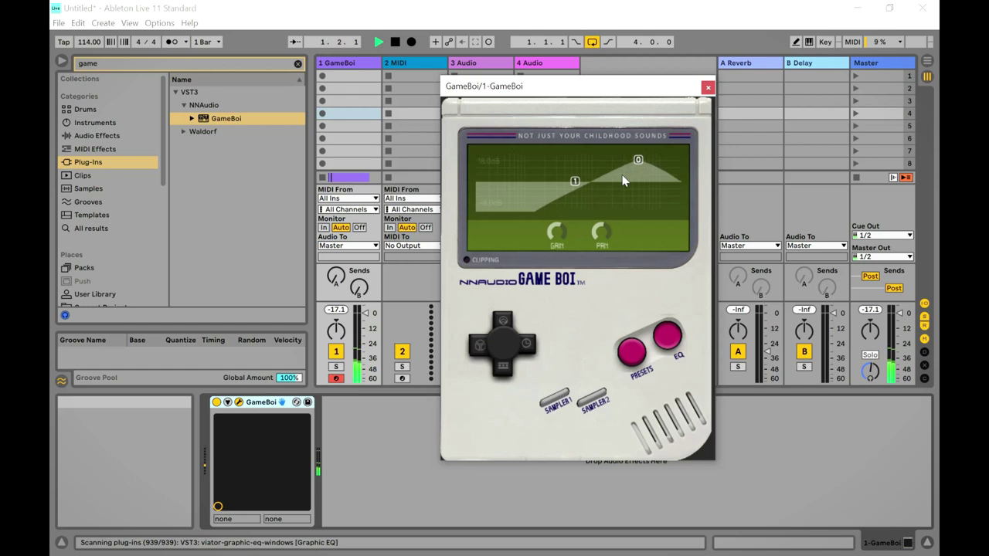
- Pull EQ band 0 down to cut the highs, move band 1 to the lowest frequencies, and return to the preset list
{"action": "left_click_drag", "start_coordinate": [640, 160], "coordinate": [652, 218]}
{"action": "left_click_drag", "start_coordinate": [574, 181], "coordinate": [486, 164]}
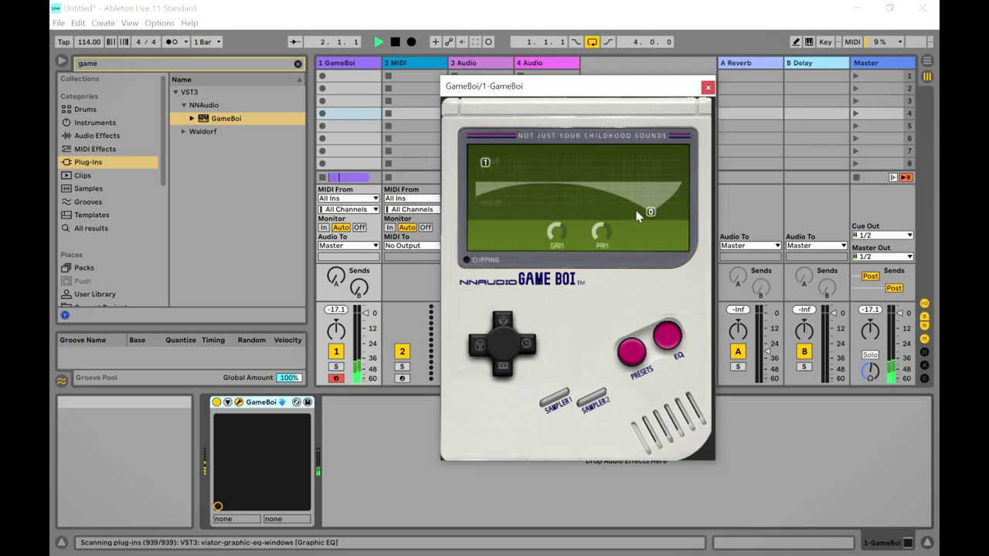
{"action": "left_click_drag", "start_coordinate": [649, 212], "coordinate": [655, 198]}
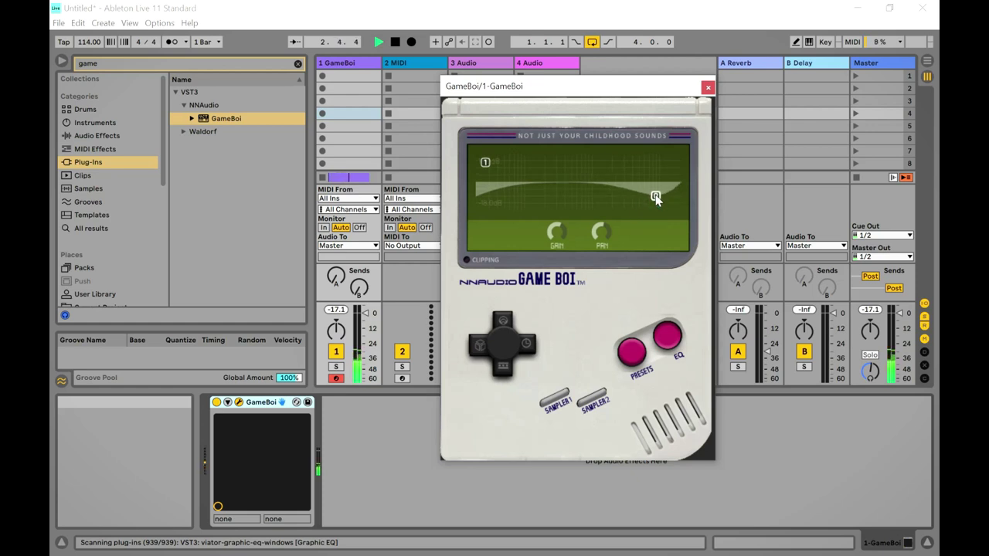
{"action": "mouse_move", "coordinate": [491, 168]}
{"action": "left_mouse_down"}
{"action": "mouse_move", "coordinate": [510, 166]}
{"action": "mouse_move", "coordinate": [499, 163]}
{"action": "left_mouse_up"}
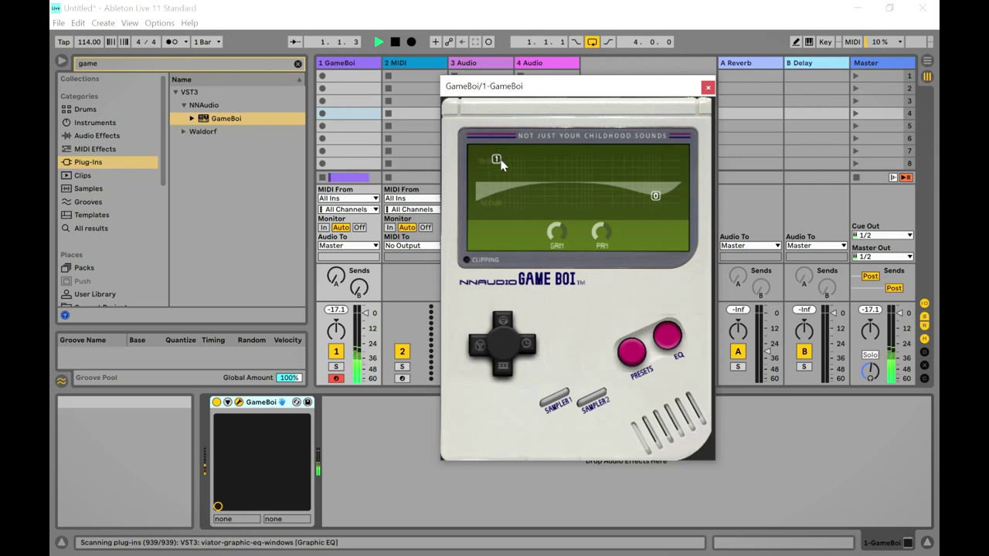
{"action": "left_click", "coordinate": [629, 354]}
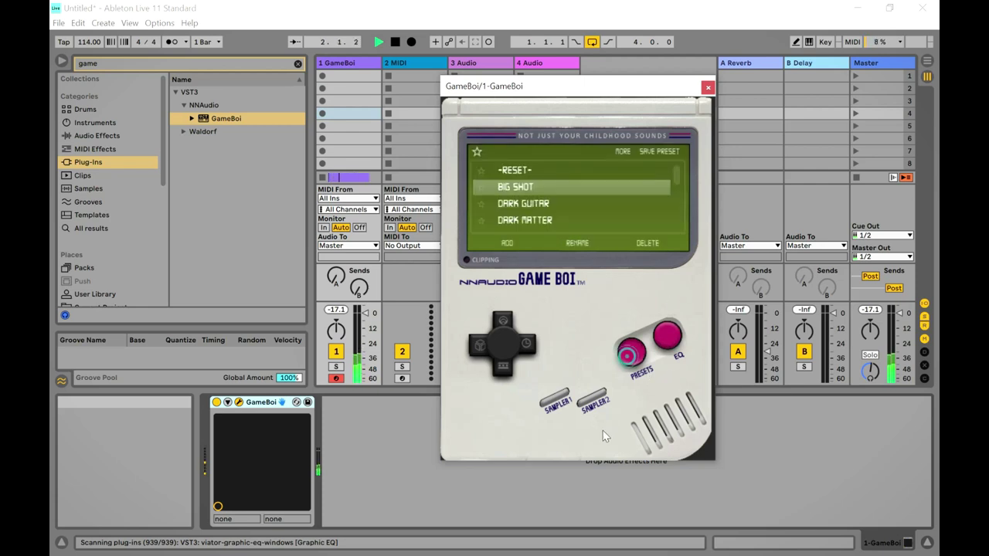
- In the Reverb effect, set the room to about 88% and damping to about 53%, and tweak the width and wet amounts
{"action": "left_click", "coordinate": [503, 320]}
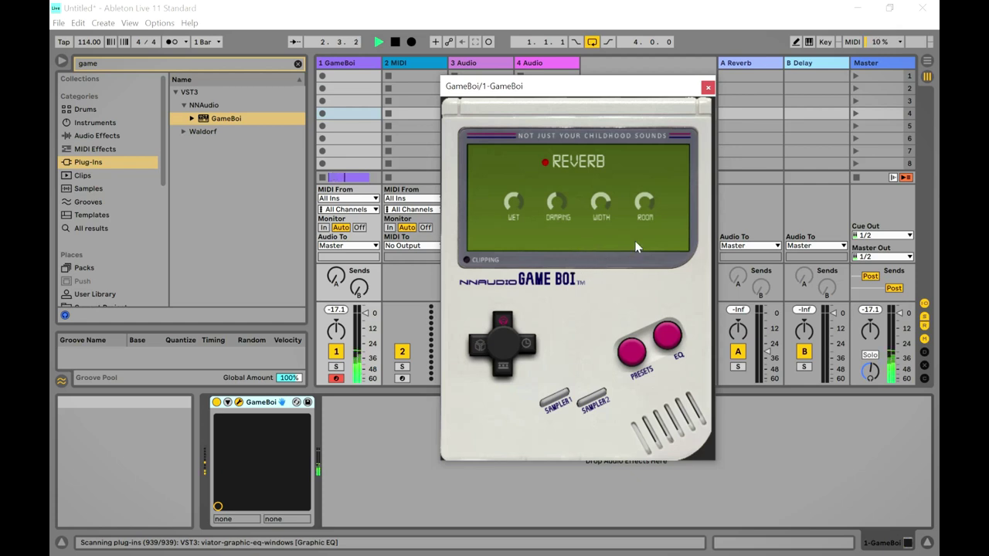
{"action": "left_click_drag", "start_coordinate": [643, 205], "coordinate": [649, 191]}
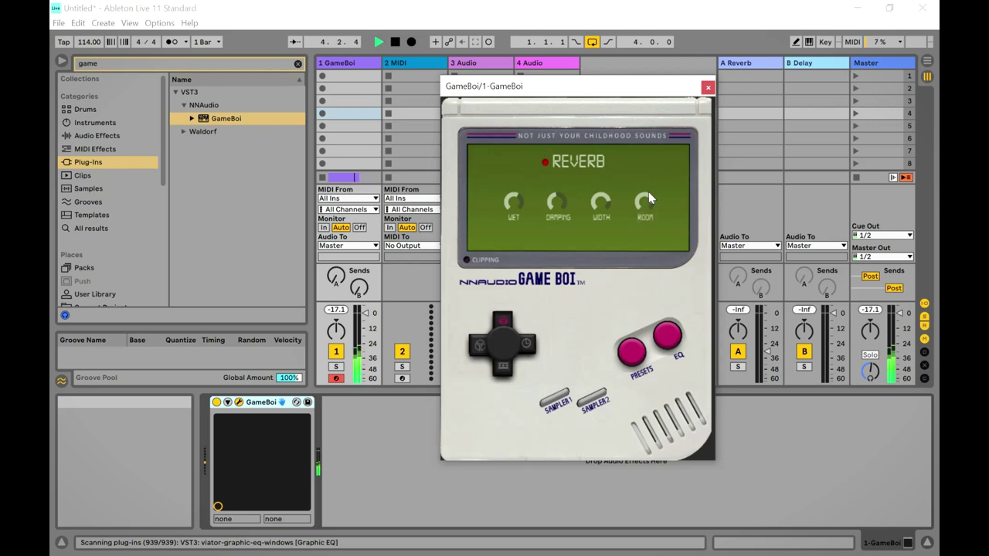
{"action": "left_click_drag", "start_coordinate": [641, 206], "coordinate": [646, 201]}
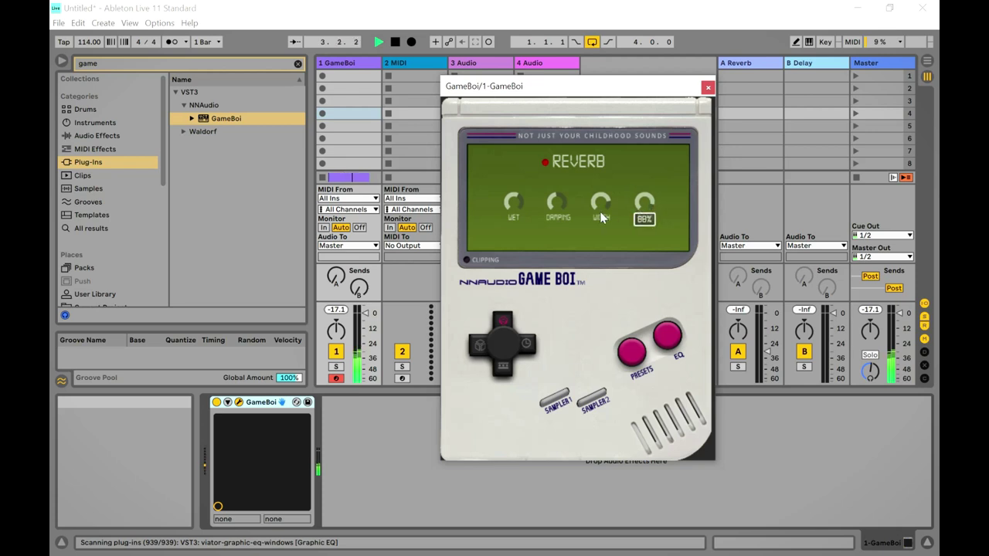
{"action": "left_click_drag", "start_coordinate": [596, 209], "coordinate": [596, 210]}
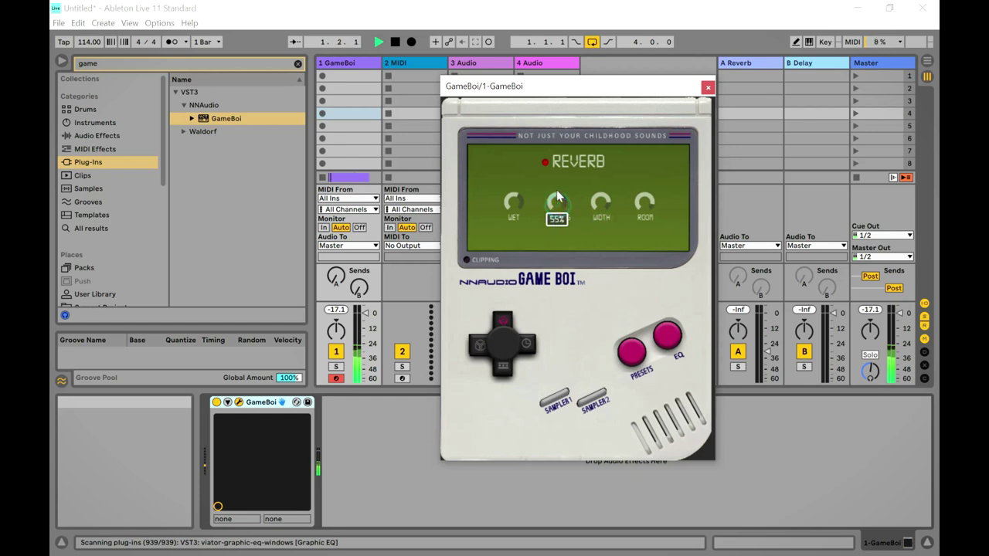
{"action": "left_click", "coordinate": [507, 201]}
{"action": "left_click_drag", "start_coordinate": [508, 201], "coordinate": [508, 189]}
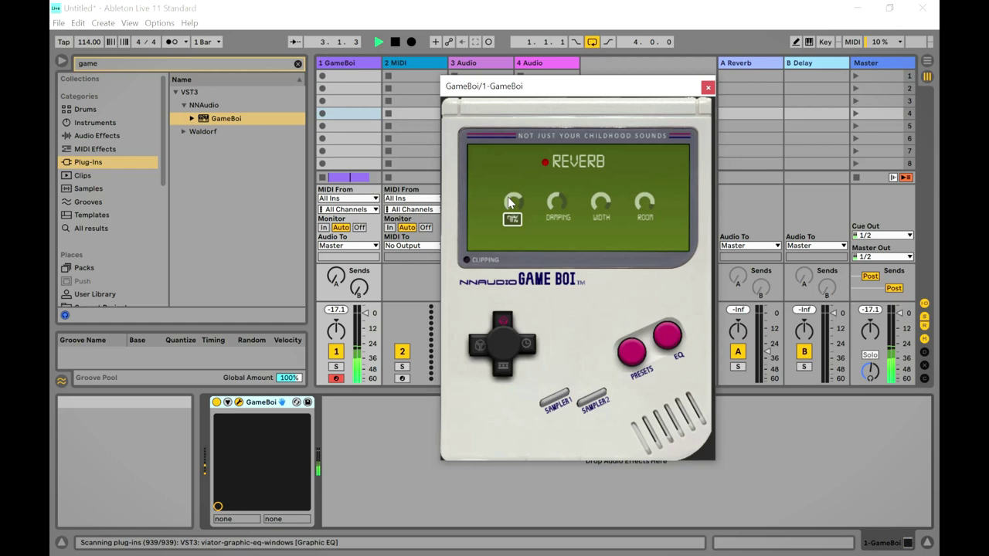
{"action": "left_click", "coordinate": [552, 202]}
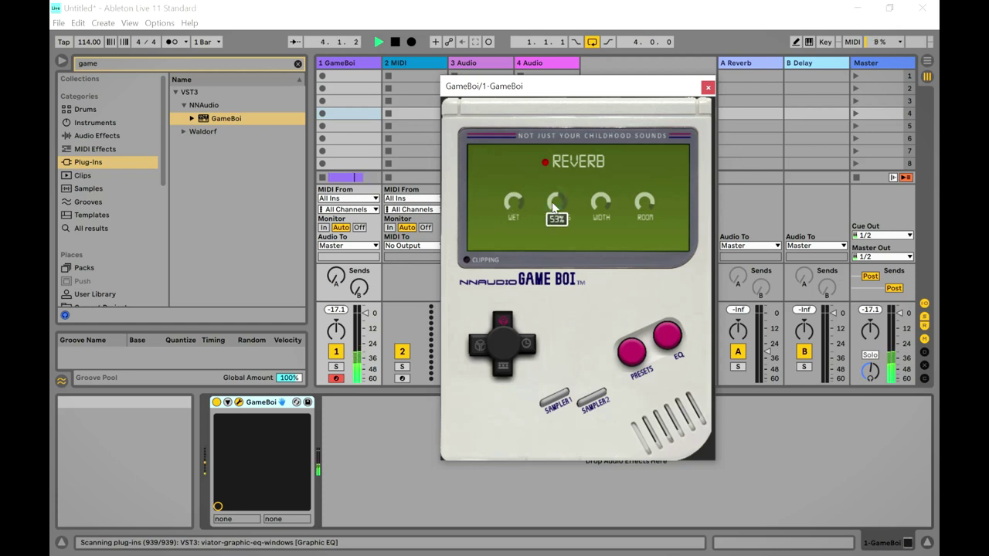
- Set the Reverb's wet amount to 100%, raise its damping and readjust the room amount
{"action": "left_click", "coordinate": [507, 207]}
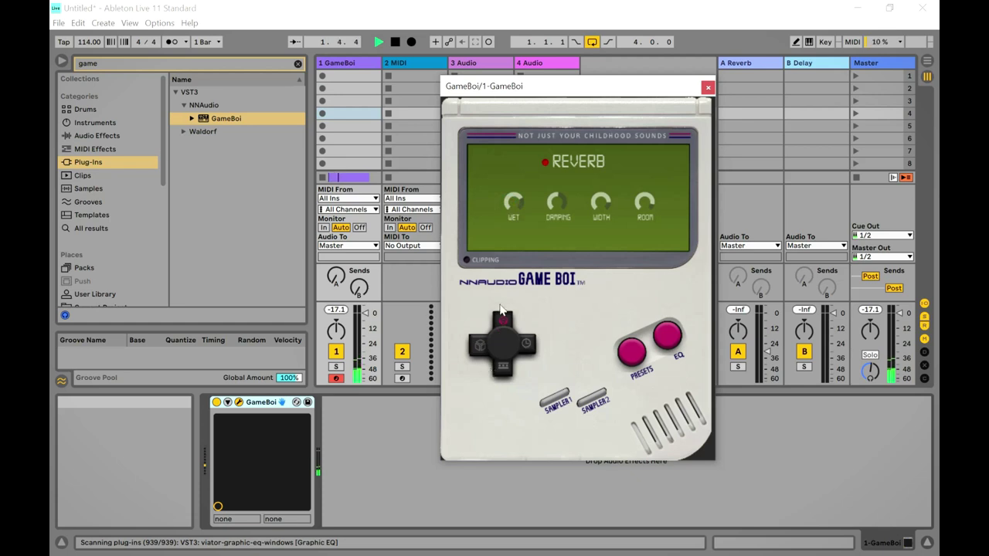
{"action": "left_click_drag", "start_coordinate": [514, 203], "coordinate": [512, 152]}
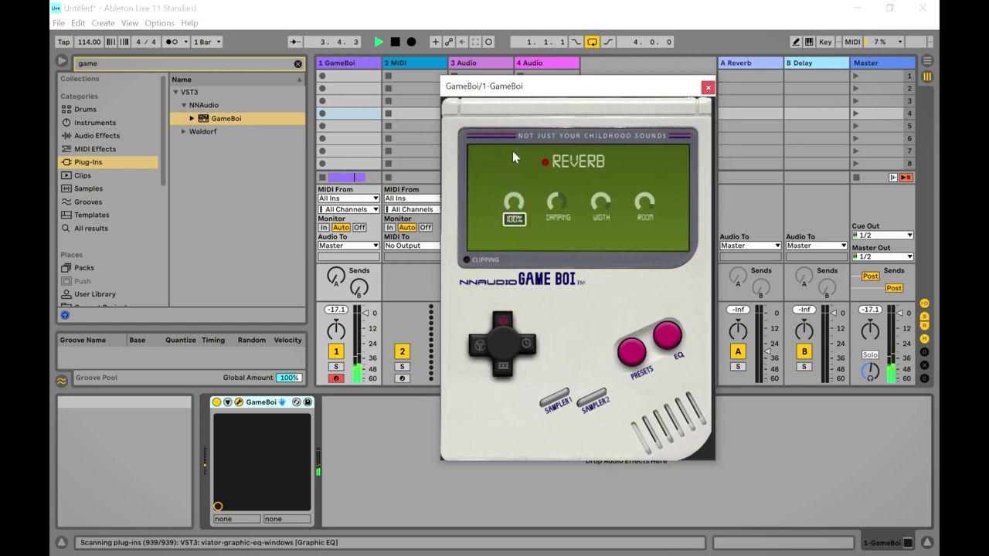
{"action": "left_click", "coordinate": [553, 204]}
{"action": "left_click_drag", "start_coordinate": [552, 204], "coordinate": [559, 195]}
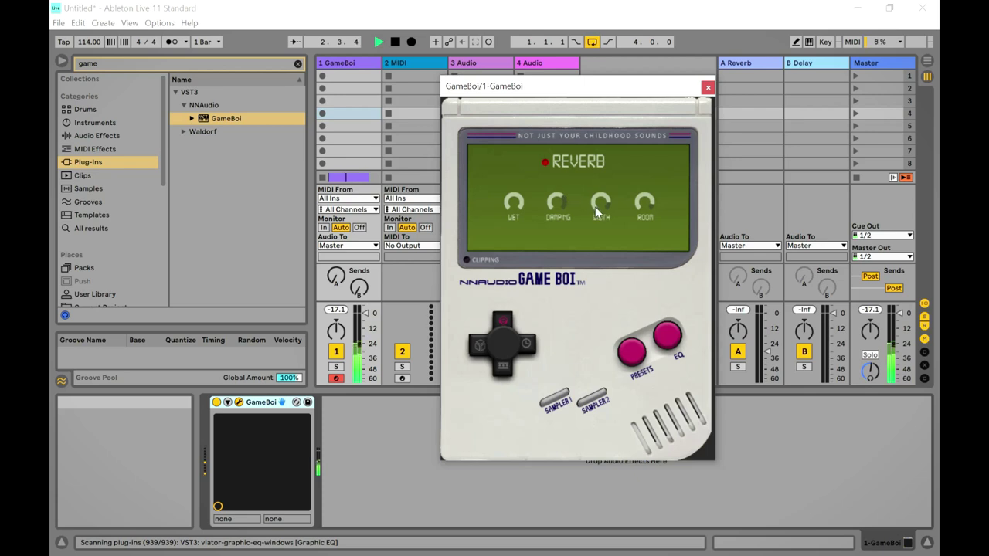
{"action": "left_click", "coordinate": [641, 197]}
{"action": "left_click_drag", "start_coordinate": [643, 192], "coordinate": [641, 208]}
- In the Dimension effect, adjust the width and sweep the position through its range, leaving it at 0.69
{"action": "left_click", "coordinate": [479, 348]}
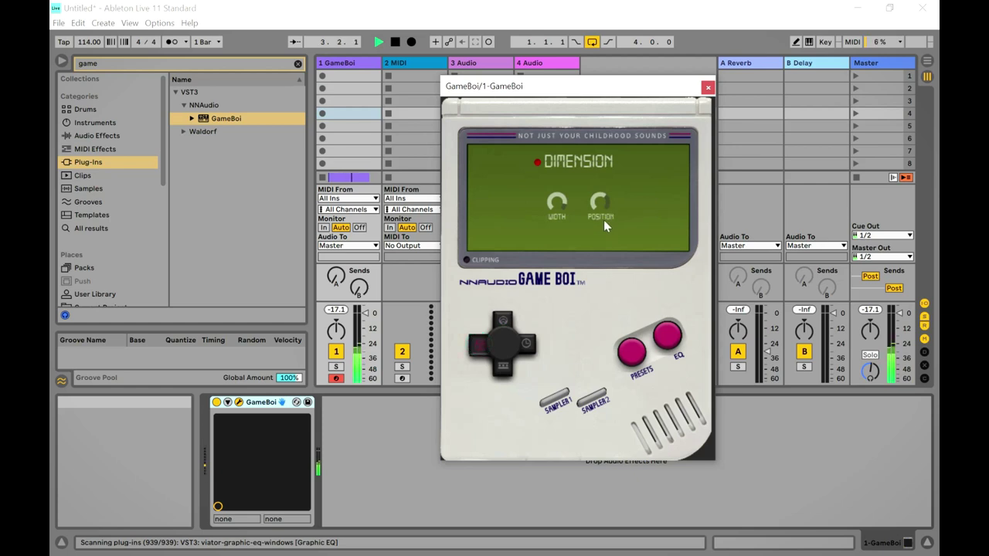
{"action": "left_click_drag", "start_coordinate": [600, 198], "coordinate": [580, 265]}
{"action": "left_click_drag", "start_coordinate": [558, 208], "coordinate": [550, 248]}
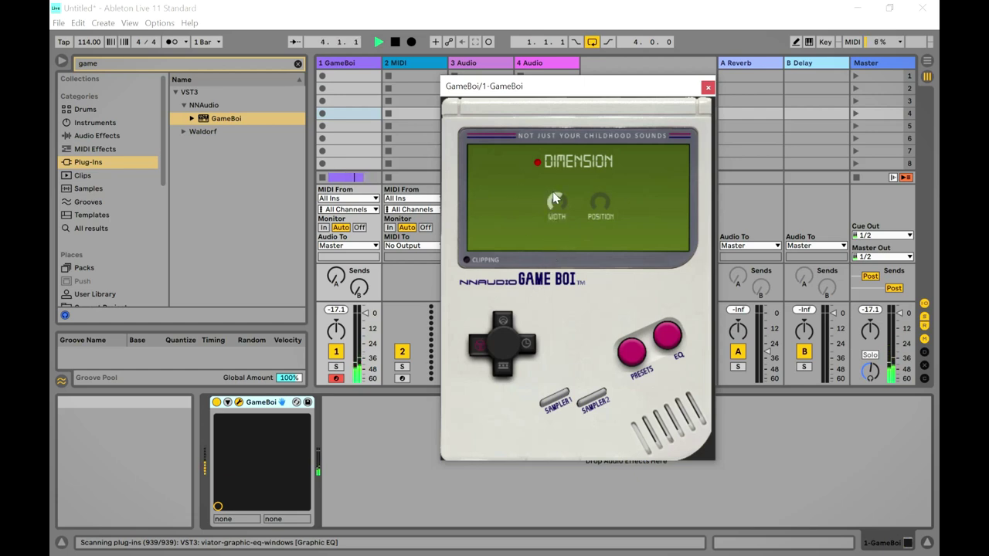
{"action": "left_click_drag", "start_coordinate": [597, 207], "coordinate": [647, 26]}
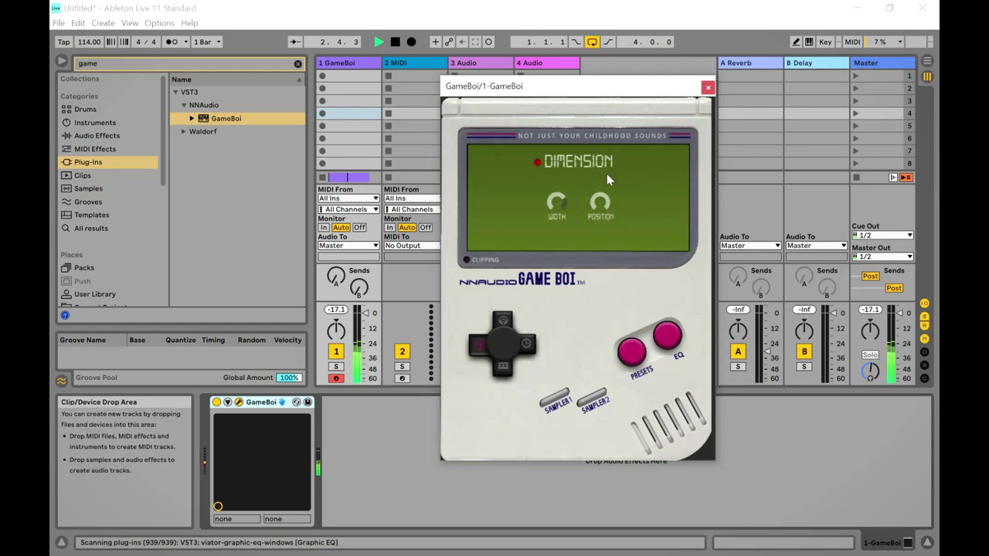
{"action": "left_click_drag", "start_coordinate": [600, 203], "coordinate": [585, 271]}
{"action": "left_click_drag", "start_coordinate": [607, 194], "coordinate": [607, 195]}
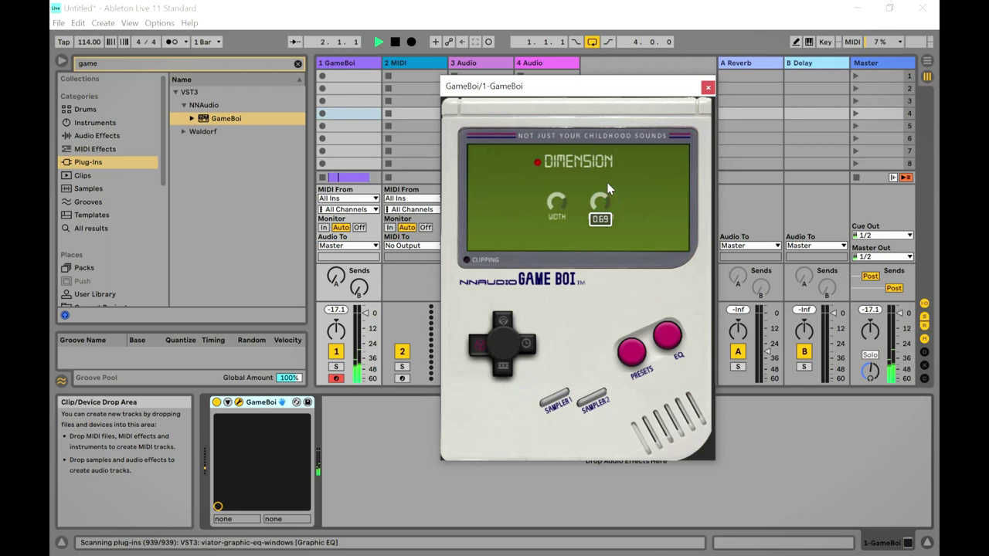
- Open the Delay effect and vary its mix amount, ending at a low setting
{"action": "left_click", "coordinate": [526, 346]}
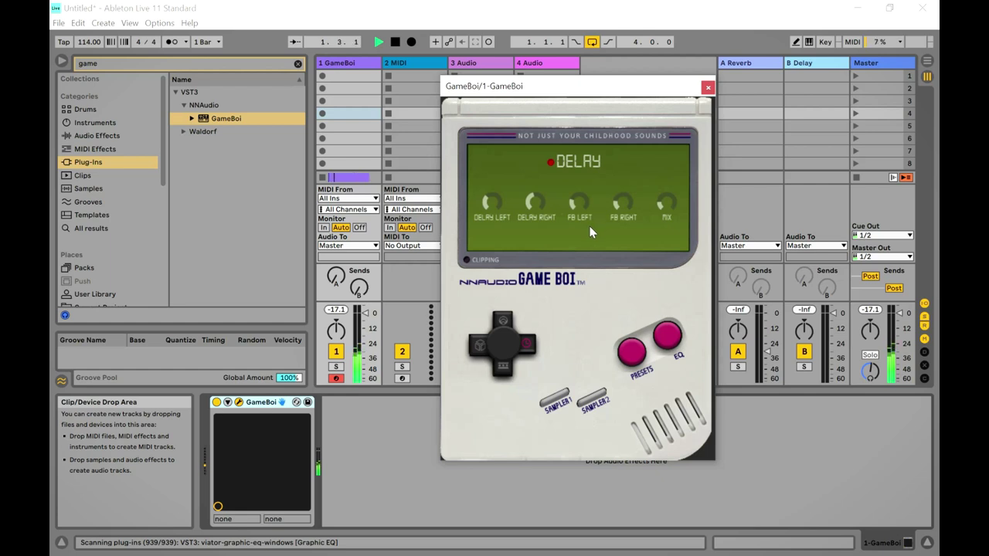
{"action": "mouse_move", "coordinate": [665, 202]}
{"action": "left_mouse_down"}
{"action": "mouse_move", "coordinate": [684, 104]}
{"action": "mouse_move", "coordinate": [668, 220]}
{"action": "left_mouse_up"}
{"action": "mouse_move", "coordinate": [663, 205]}
{"action": "left_click_drag", "start_coordinate": [664, 200], "coordinate": [661, 185]}
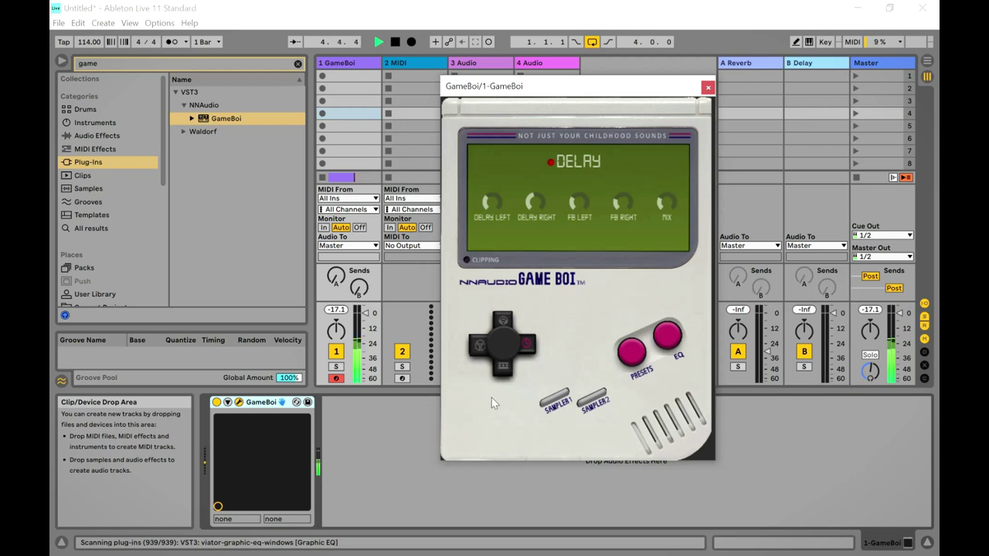
- Switch the Bitcrush effect on and raise its depth and mode amounts
{"action": "left_click", "coordinate": [502, 365]}
{"action": "left_click", "coordinate": [540, 161]}
{"action": "left_click", "coordinate": [536, 160]}
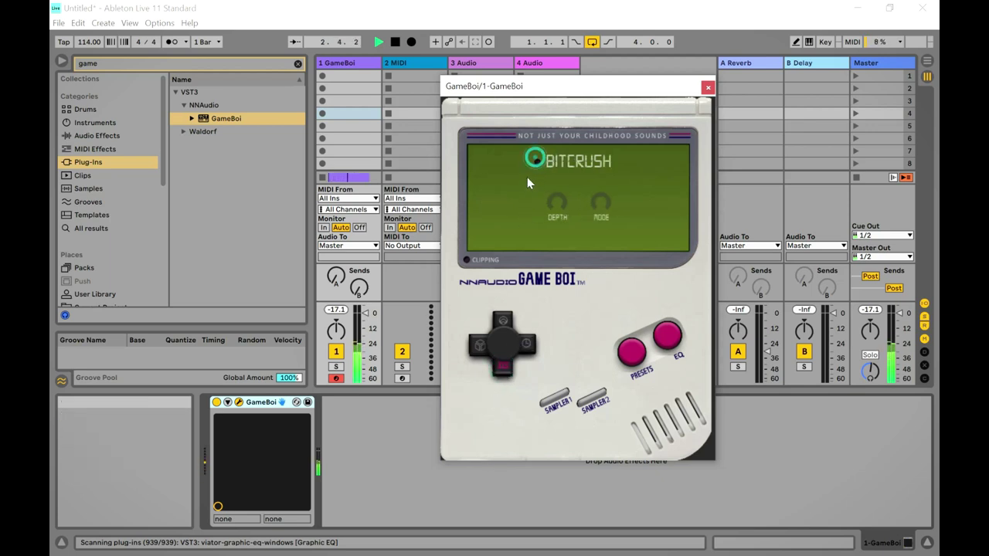
{"action": "left_click", "coordinate": [538, 163]}
{"action": "mouse_move", "coordinate": [562, 199]}
{"action": "left_mouse_down"}
{"action": "mouse_move", "coordinate": [555, 247]}
{"action": "mouse_move", "coordinate": [552, 203]}
{"action": "mouse_move", "coordinate": [596, 76]}
{"action": "mouse_move", "coordinate": [573, 214]}
{"action": "left_mouse_up"}
{"action": "left_click_drag", "start_coordinate": [573, 170], "coordinate": [617, 165]}
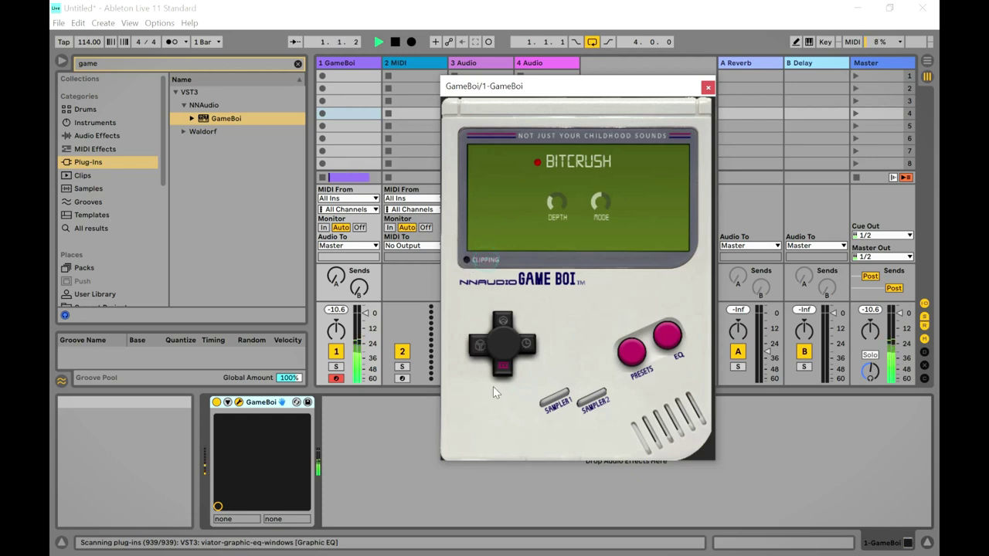
- In Sampler 2, audition the WND Digi Flute and WND Dusty Brass sounds, then browse the remaining wind sounds
{"action": "left_click", "coordinate": [588, 402]}
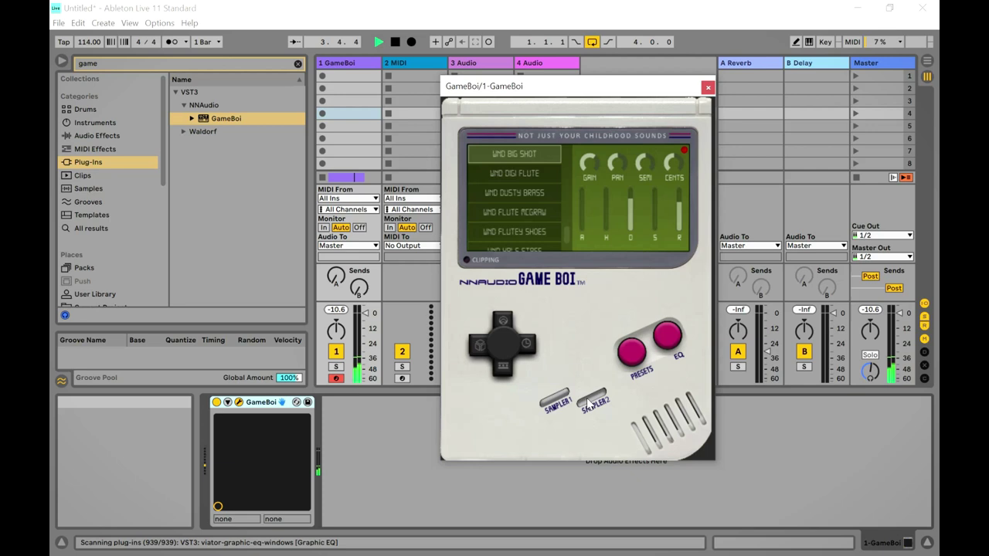
{"action": "left_click", "coordinate": [544, 178]}
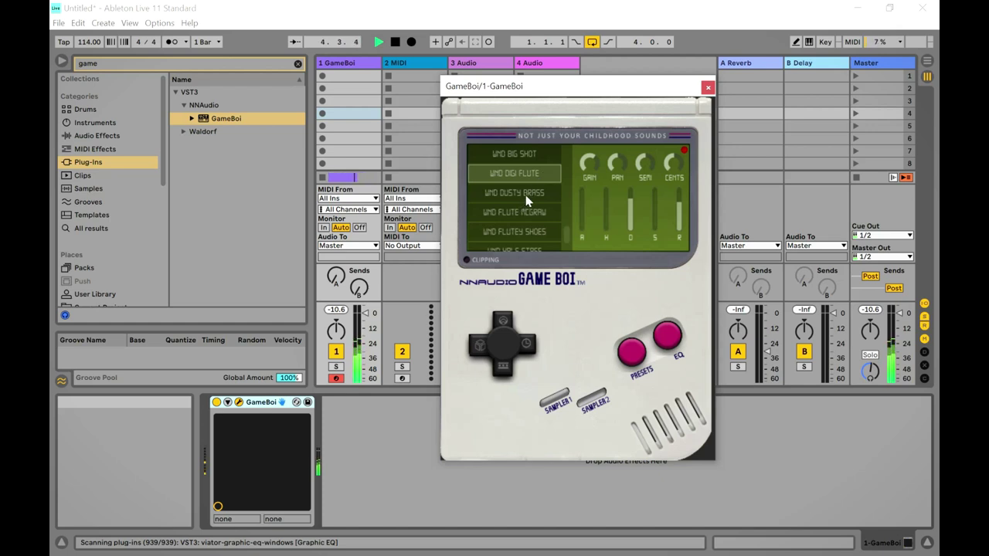
{"action": "left_click", "coordinate": [525, 195]}
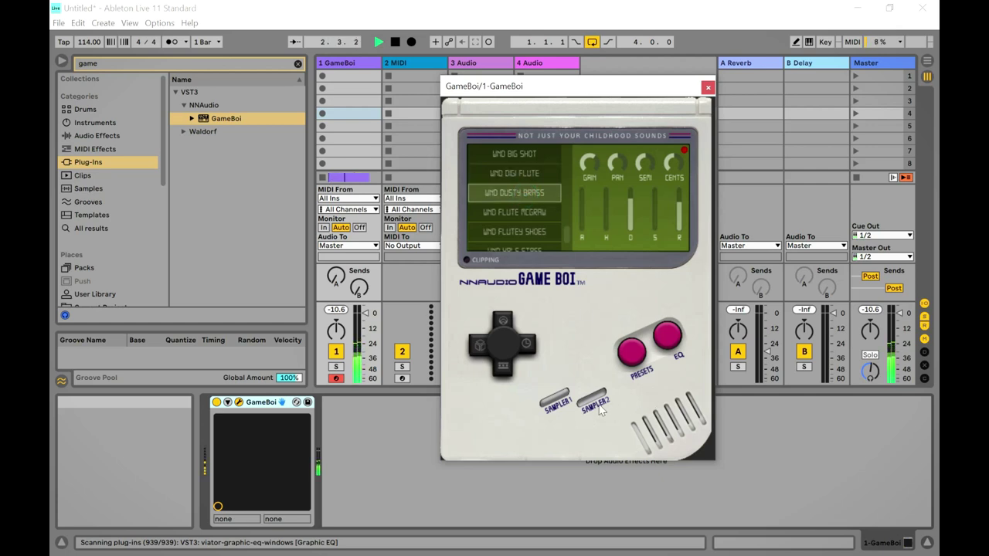
{"action": "scroll", "coordinate": [542, 221], "scroll_direction": "down", "scroll_amount": 3}
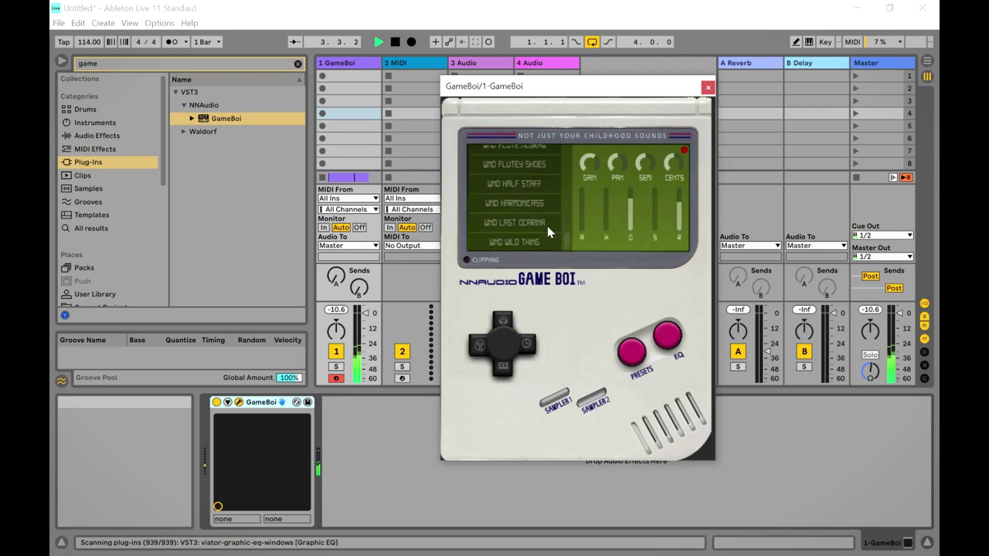
- In Sampler 1, audition STR Darkside and STR Underworld, and select STR Wickedness
{"action": "left_click", "coordinate": [553, 406]}
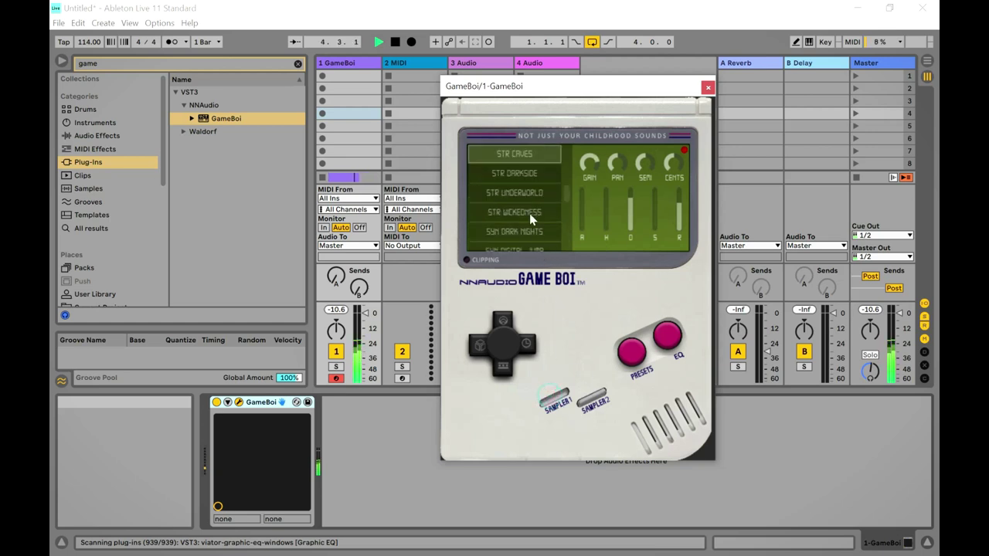
{"action": "left_click", "coordinate": [528, 173]}
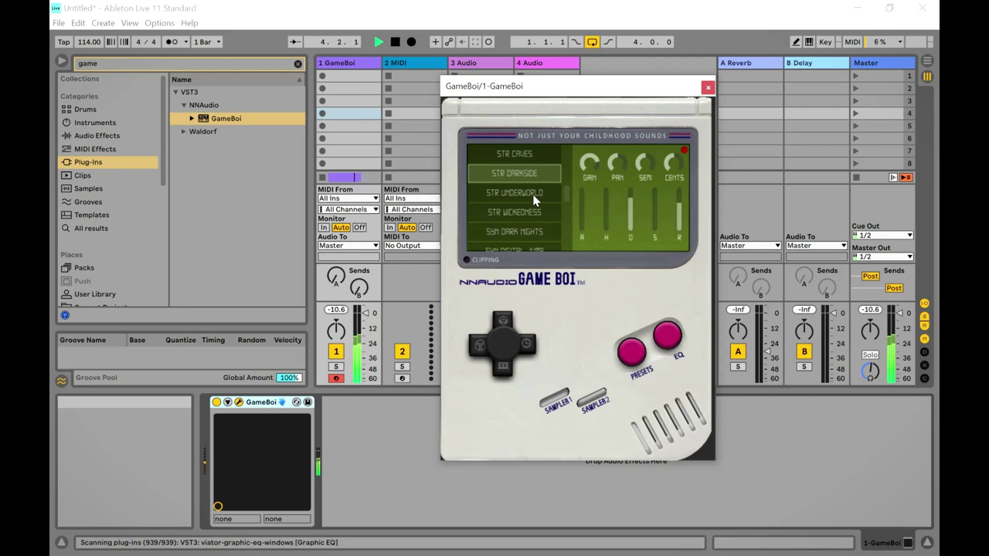
{"action": "left_click", "coordinate": [533, 199]}
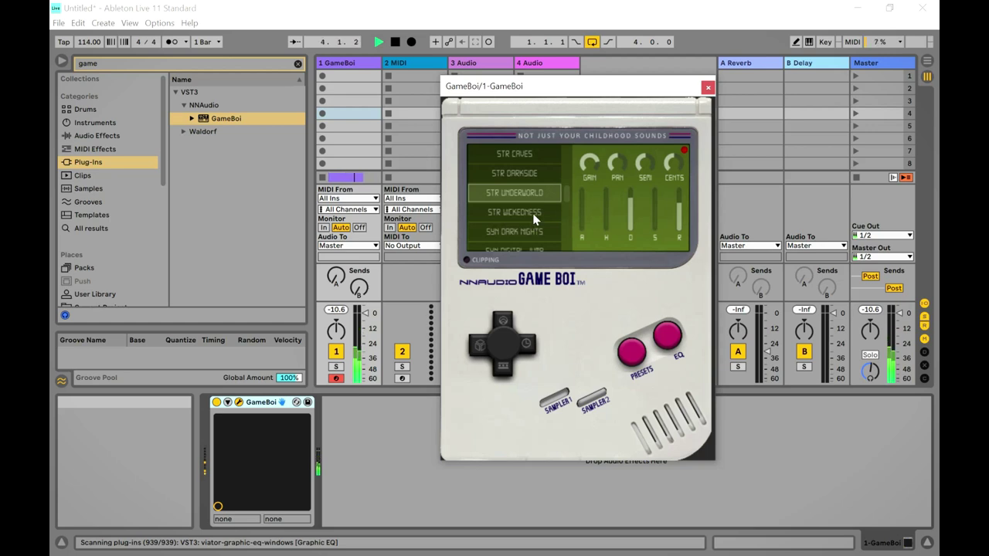
{"action": "left_click", "coordinate": [533, 220]}
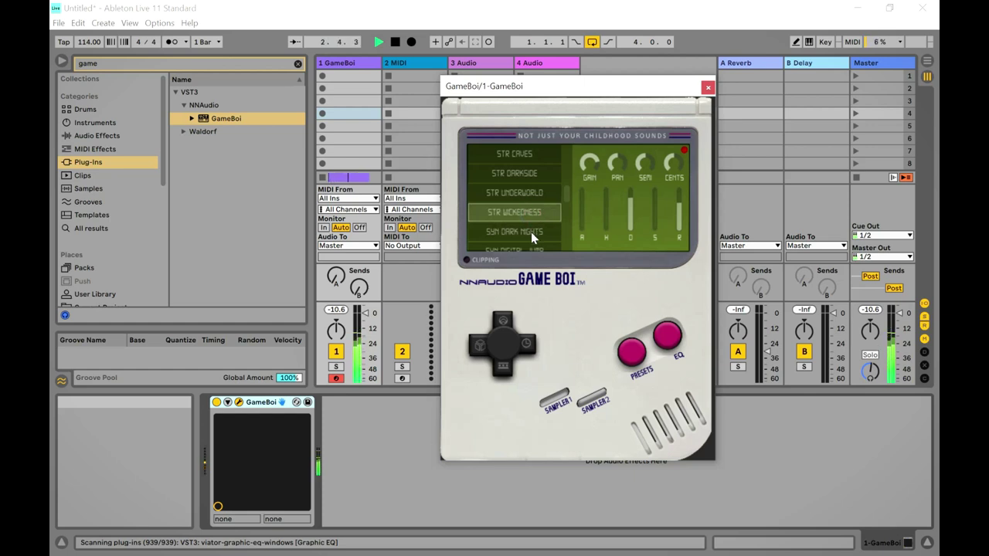
- In Sampler 1, audition the SYN Dark Nights, SYN Digital Jump and SYN Eagle Eye sounds over the running loop
{"action": "scroll", "coordinate": [530, 229], "scroll_direction": "down", "scroll_amount": 3}
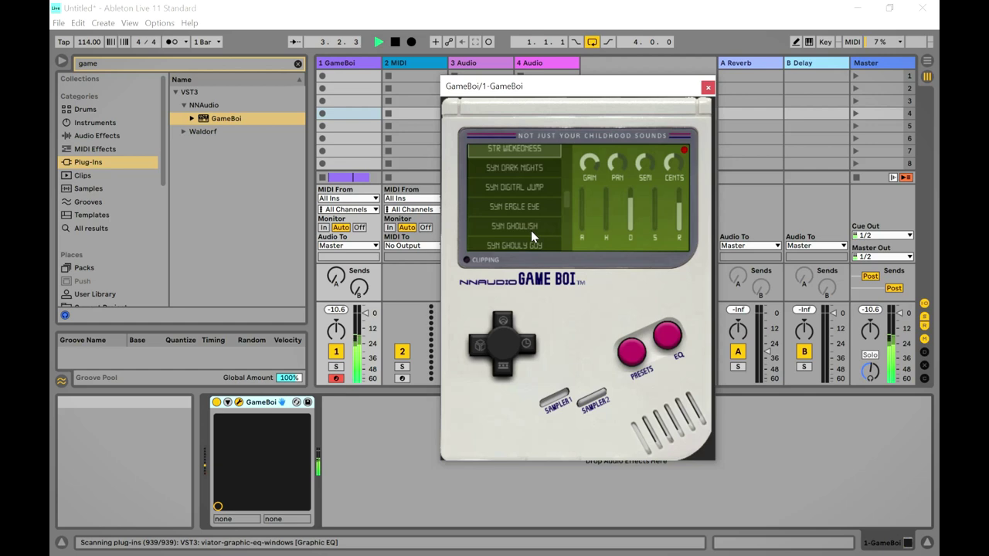
{"action": "left_click", "coordinate": [544, 169]}
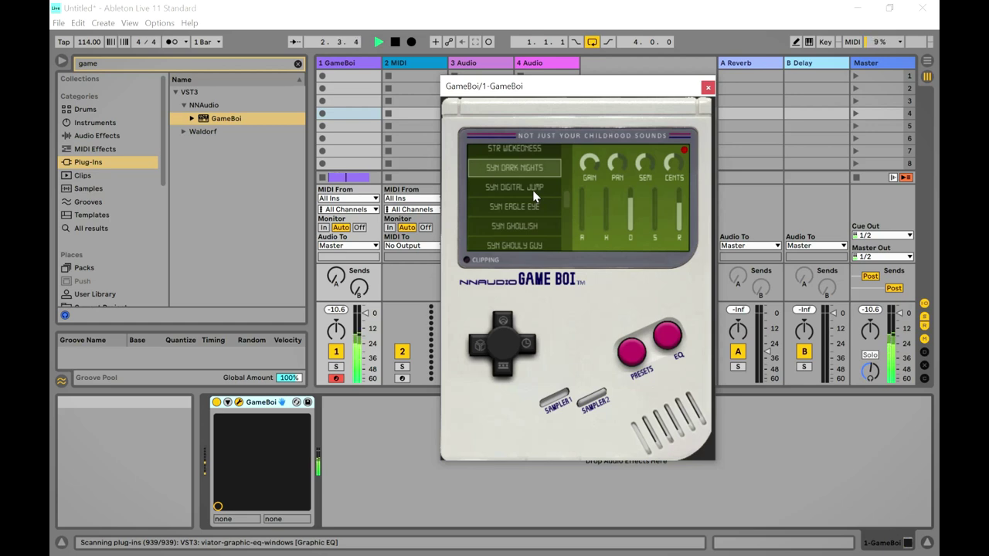
{"action": "left_click", "coordinate": [532, 190]}
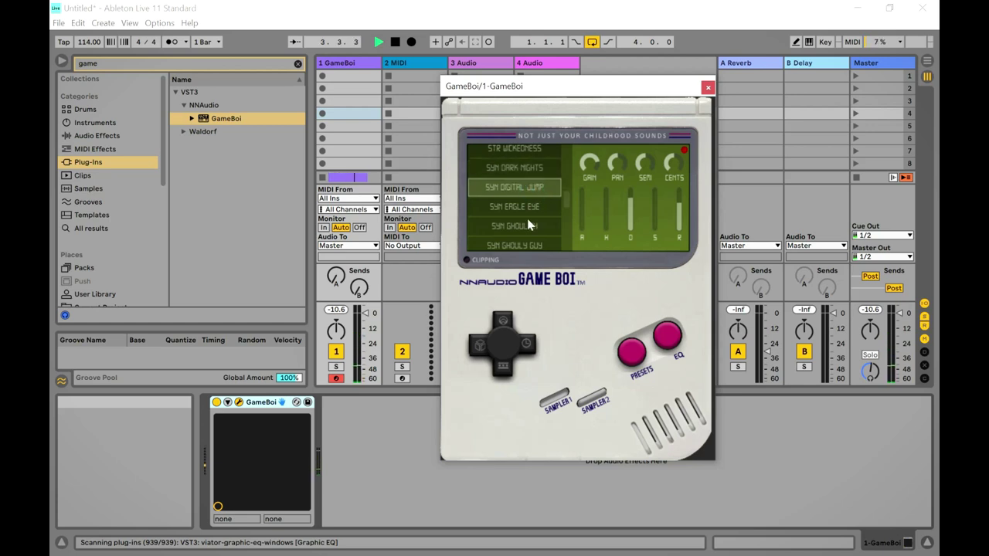
{"action": "scroll", "coordinate": [530, 223], "scroll_direction": "down", "scroll_amount": 2}
{"action": "scroll", "coordinate": [530, 222], "scroll_direction": "up", "scroll_amount": 2}
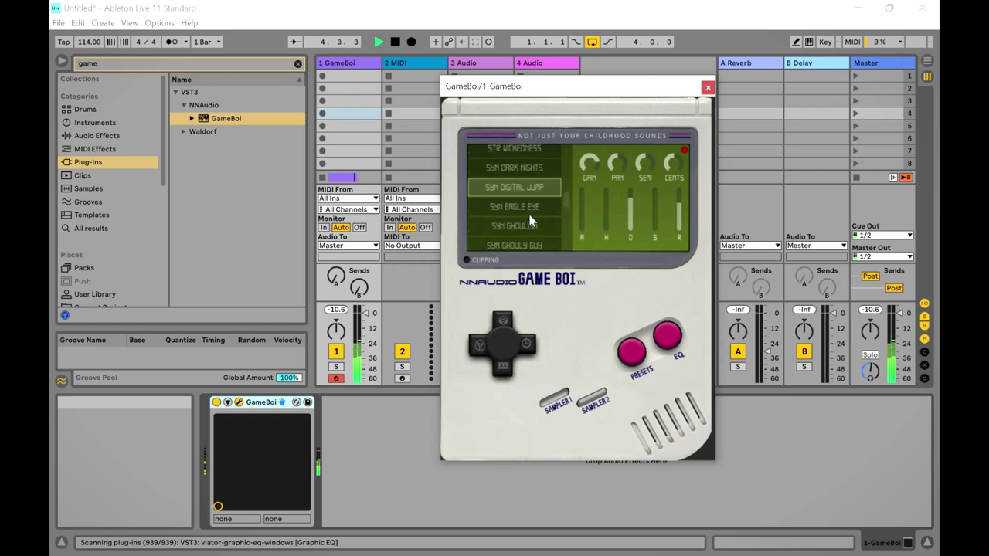
{"action": "left_click", "coordinate": [531, 208]}
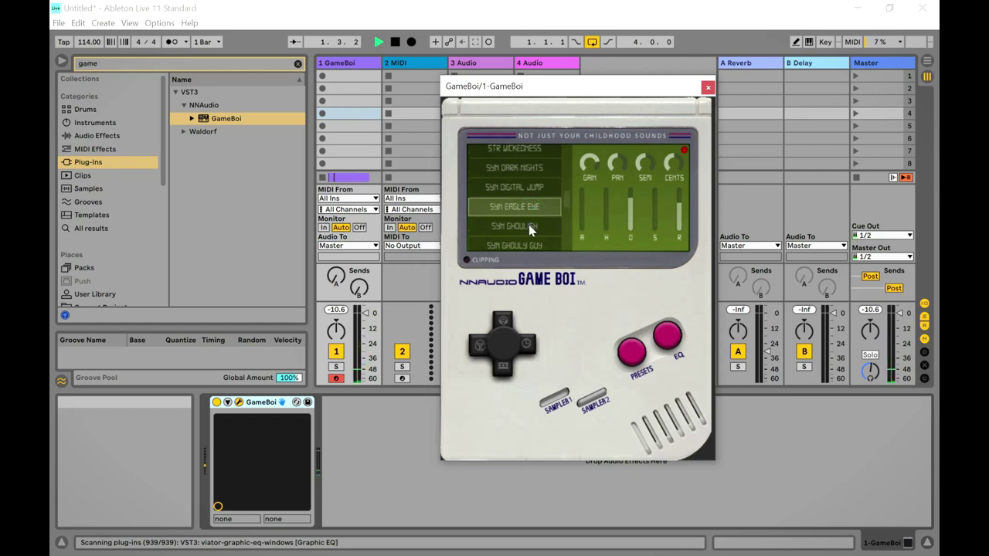
- Audition the SYN Ghoulish and SYN Ghouly Guy sounds in Sampler 1
{"action": "scroll", "coordinate": [528, 224], "scroll_direction": "down", "scroll_amount": 2}
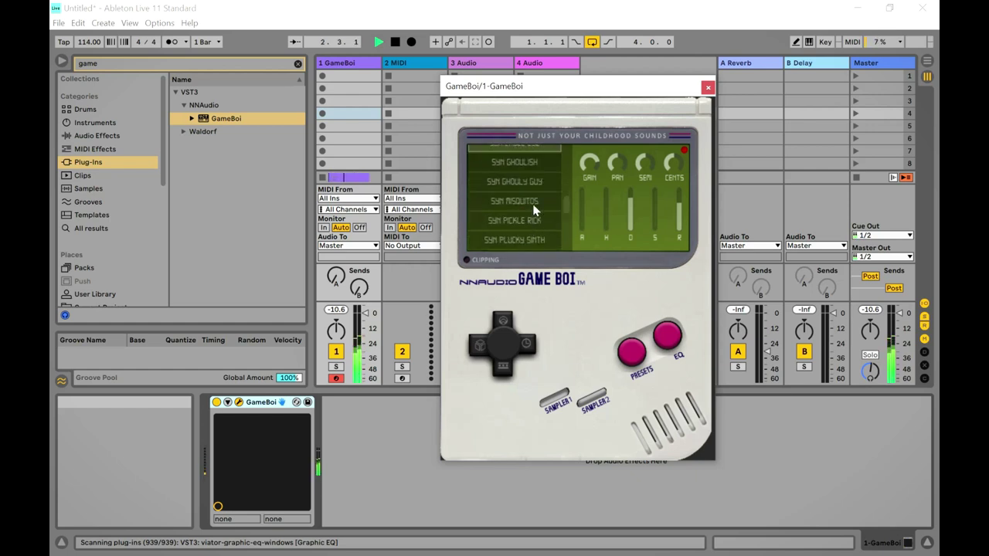
{"action": "left_click", "coordinate": [534, 165]}
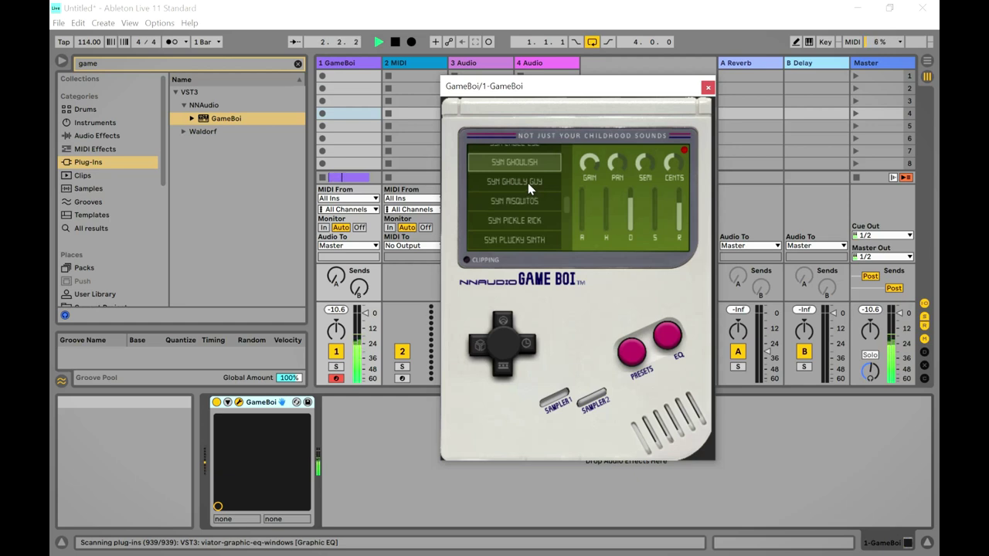
{"action": "left_click", "coordinate": [528, 184]}
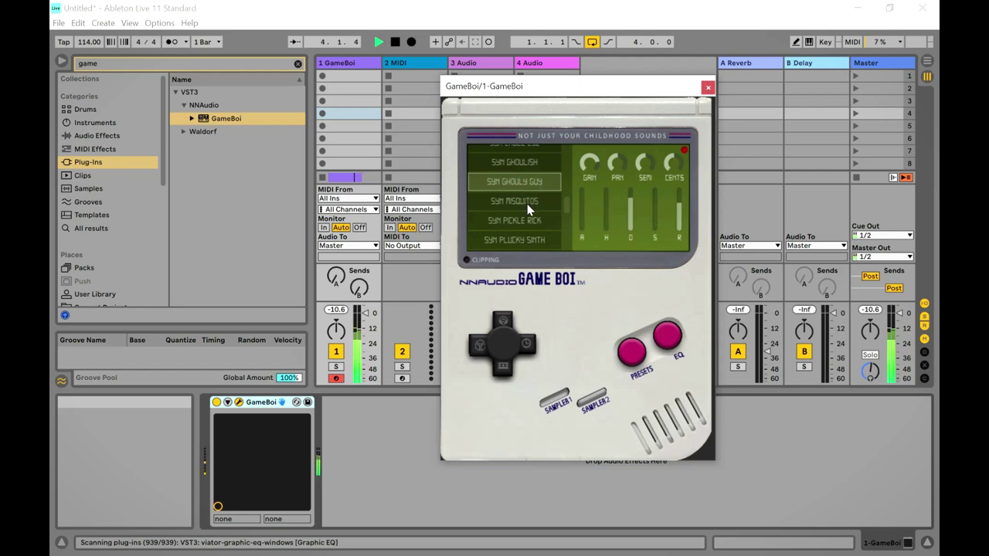
- Among Sampler 1's bass sounds, audition BAS Heavy Hitter and select BAS Low Pro
{"action": "scroll", "coordinate": [527, 208], "scroll_direction": "down", "scroll_amount": 3}
{"action": "scroll", "coordinate": [527, 214], "scroll_direction": "up", "scroll_amount": 10}
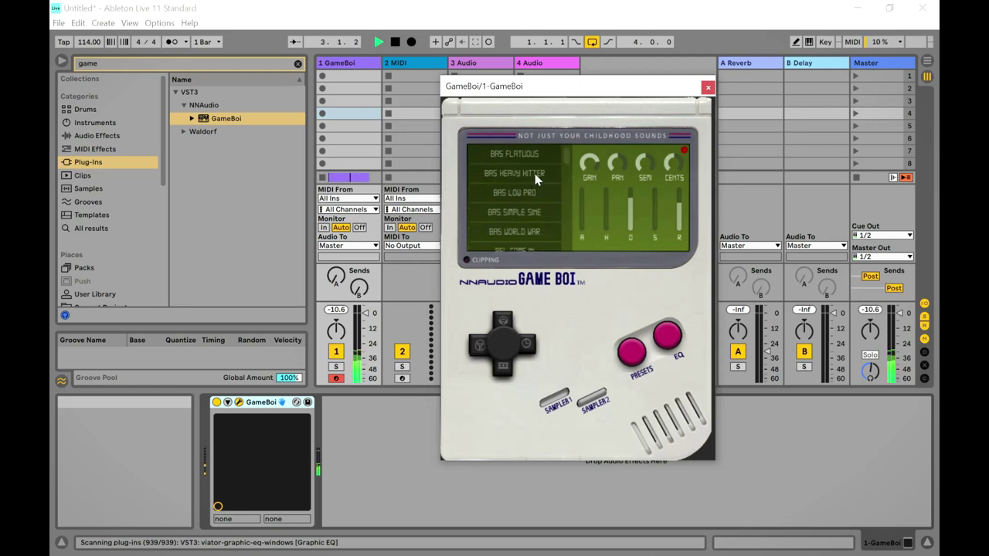
{"action": "left_click", "coordinate": [538, 176]}
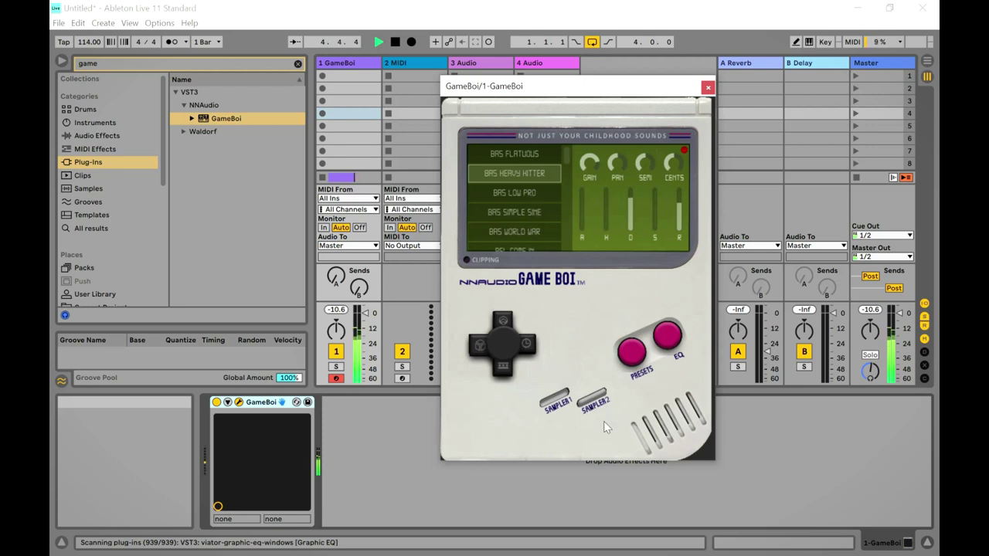
{"action": "left_click", "coordinate": [525, 194]}
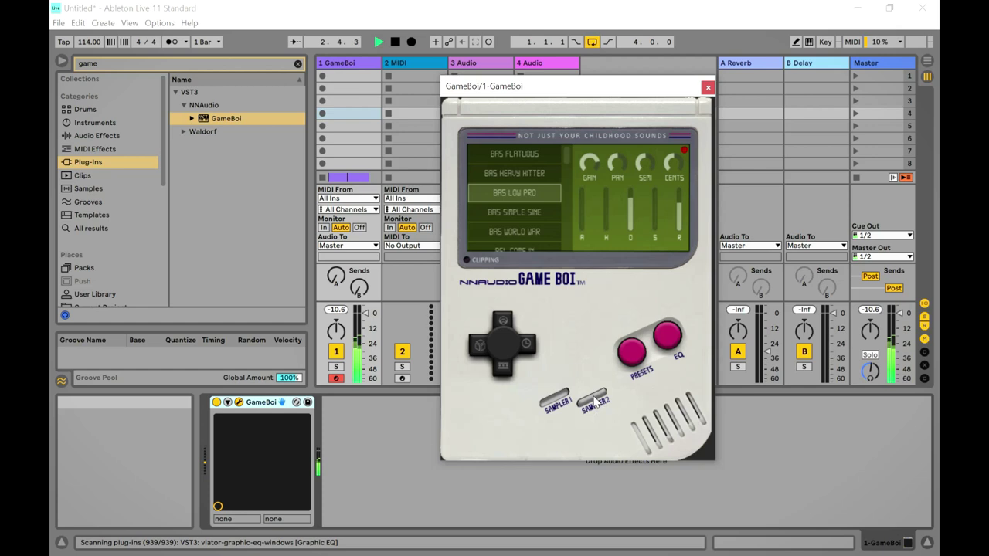
- Switch to Sampler 2 and replace its wind sound with BAS Low Pro
{"action": "scroll", "coordinate": [522, 234], "scroll_direction": "down", "scroll_amount": 10}
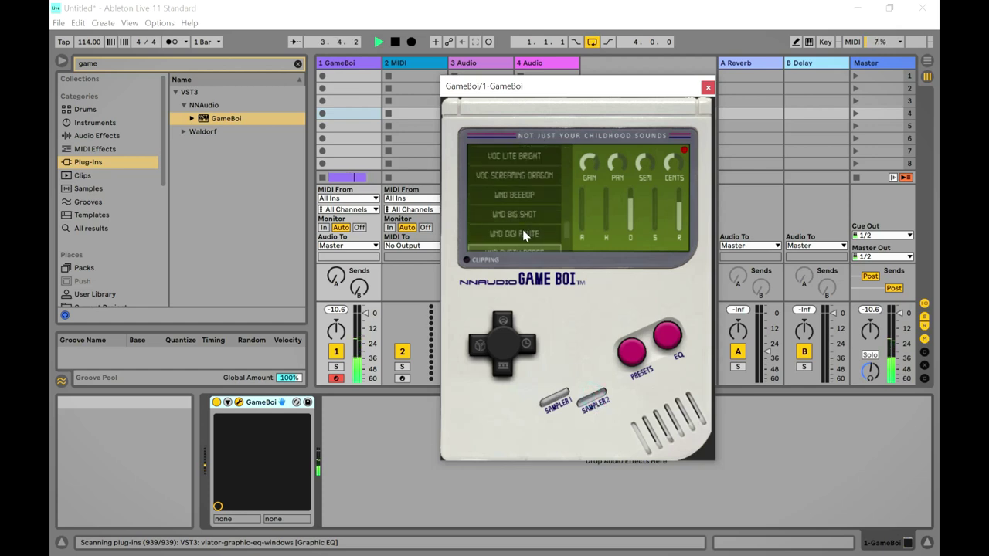
{"action": "scroll", "coordinate": [520, 217], "scroll_direction": "up", "scroll_amount": 3}
{"action": "scroll", "coordinate": [525, 186], "scroll_direction": "up", "scroll_amount": 8}
{"action": "left_click", "coordinate": [517, 193]}
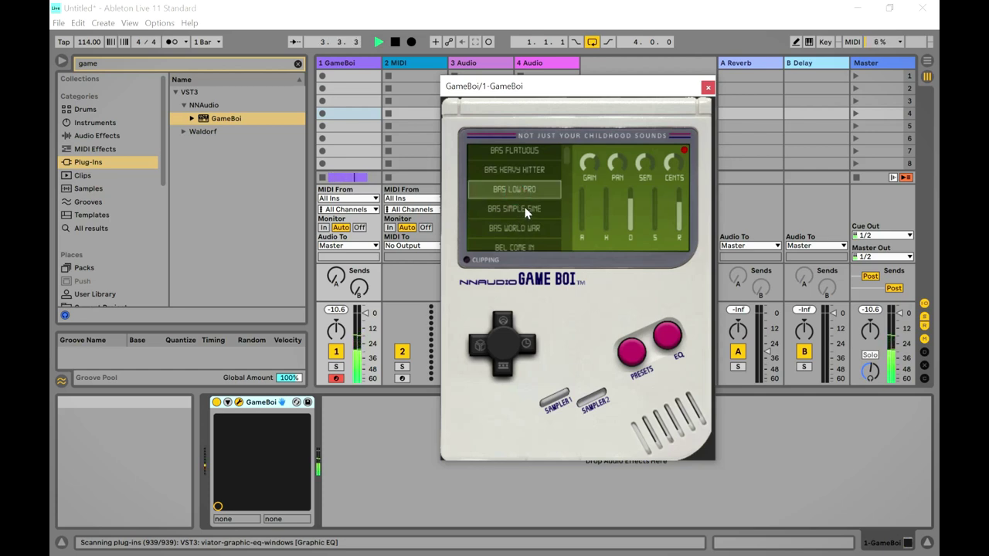
- Turn down Sampler 2's pan and semitone amounts, raise its hold time, and set its attack to about 35 ms
{"action": "left_click_drag", "start_coordinate": [643, 171], "coordinate": [638, 190]}
{"action": "left_click_drag", "start_coordinate": [615, 194], "coordinate": [615, 207]}
{"action": "left_click_drag", "start_coordinate": [625, 173], "coordinate": [615, 139]}
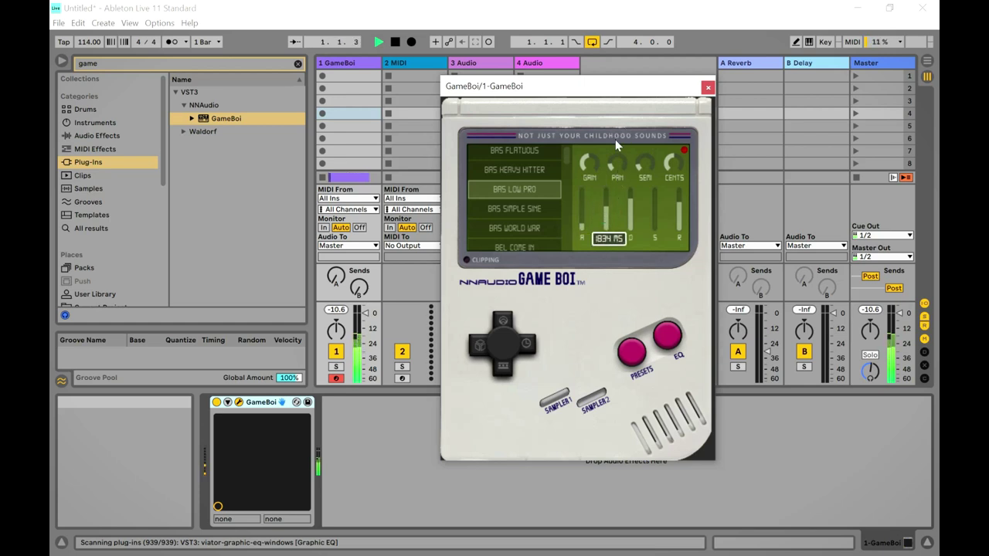
{"action": "left_click_drag", "start_coordinate": [606, 201], "coordinate": [584, 229]}
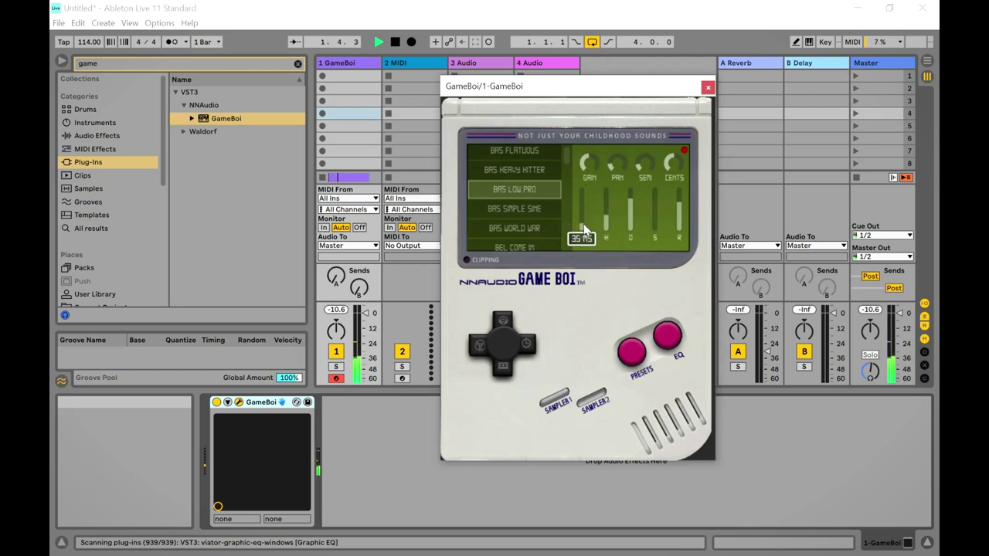
- Raise Sampler 2's sustain slightly, turn its semitone amount back up, and stop playback
{"action": "left_click_drag", "start_coordinate": [647, 235], "coordinate": [648, 178]}
{"action": "left_click_drag", "start_coordinate": [649, 175], "coordinate": [641, 165]}
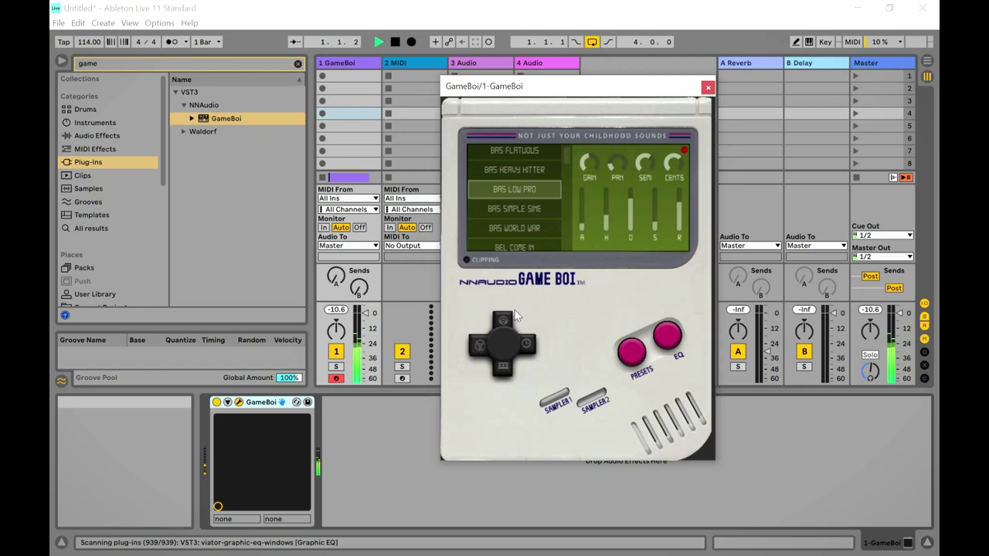
{"action": "key", "text": "space"}
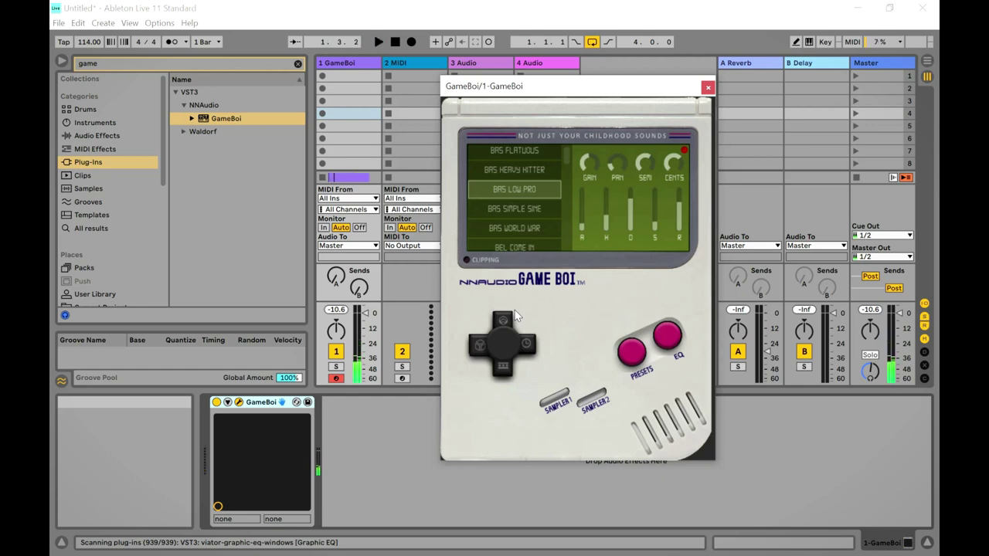